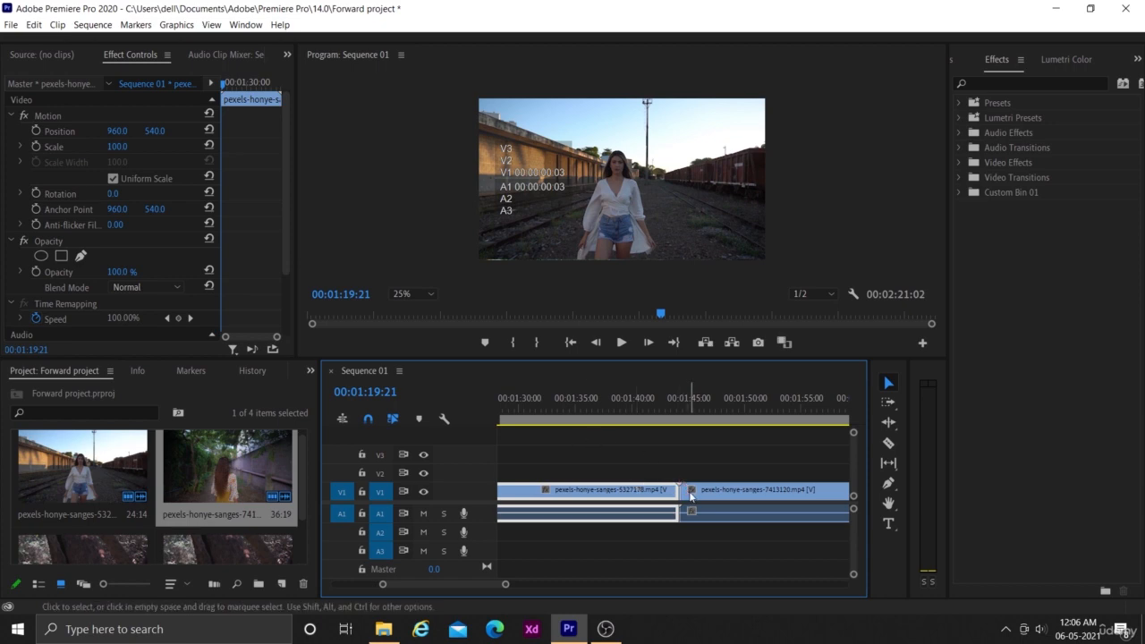
Move the pexels-honye-sanges-7413120.mp4 clip up to track V2 and play the sequence through the preceding clip from 00:01:19:21
left_click_drag(692, 494, 691, 475)
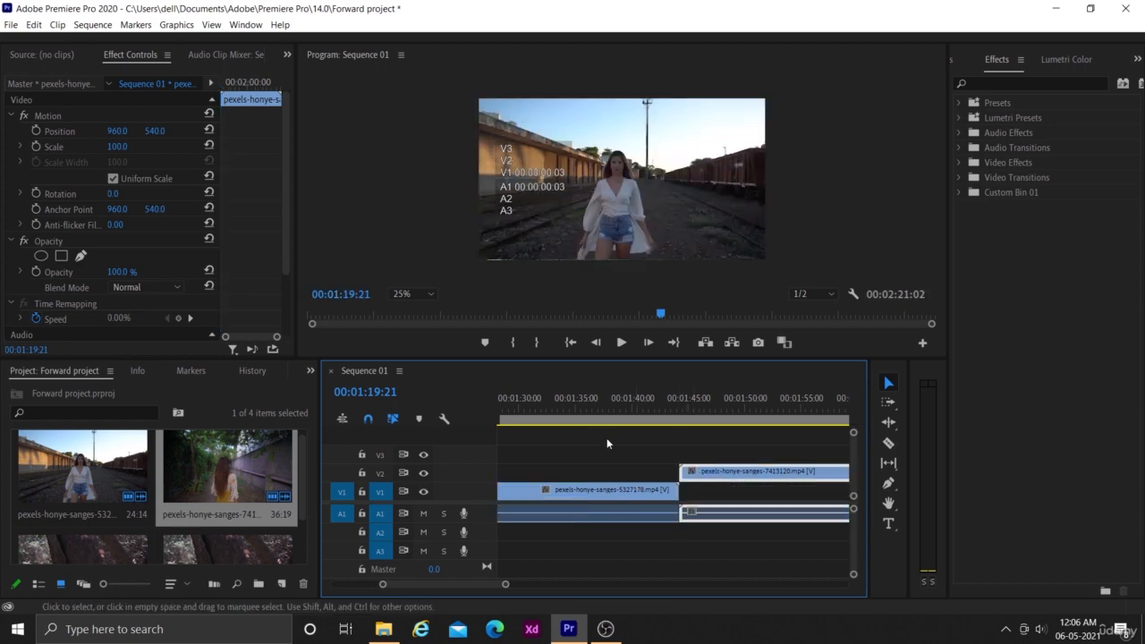
scroll(603, 463, "up", 4)
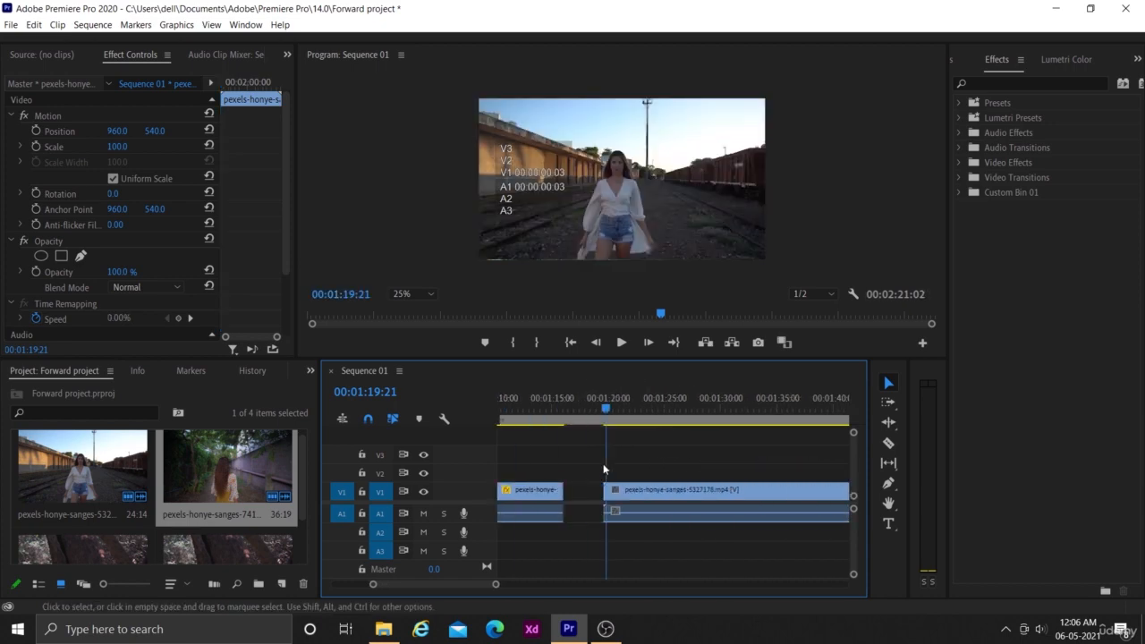
left_click(621, 342)
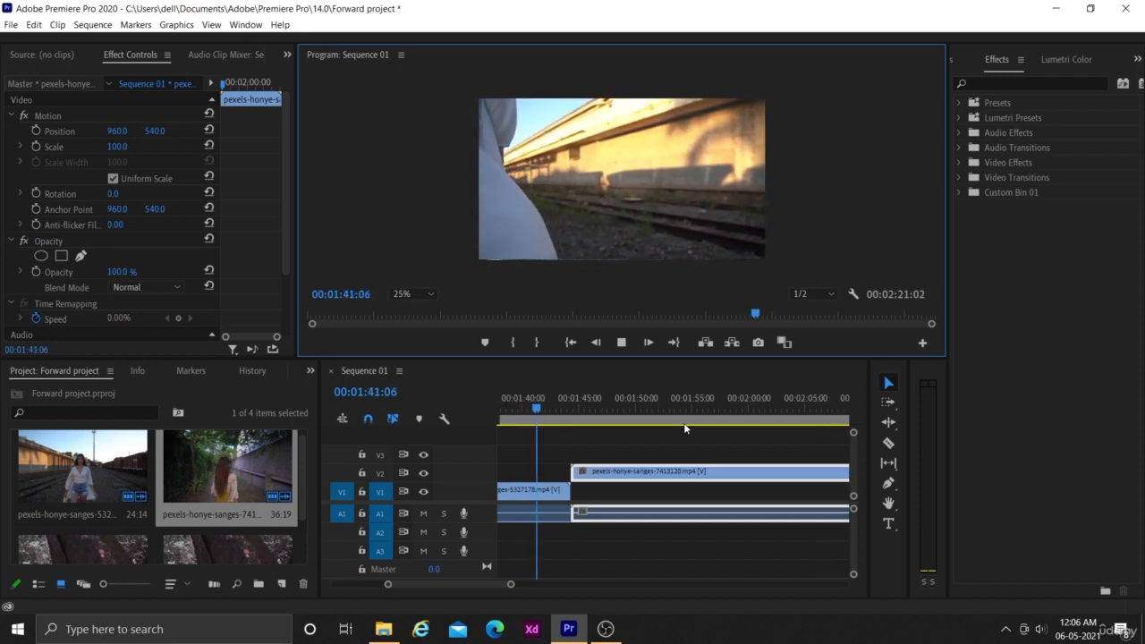
key("space")
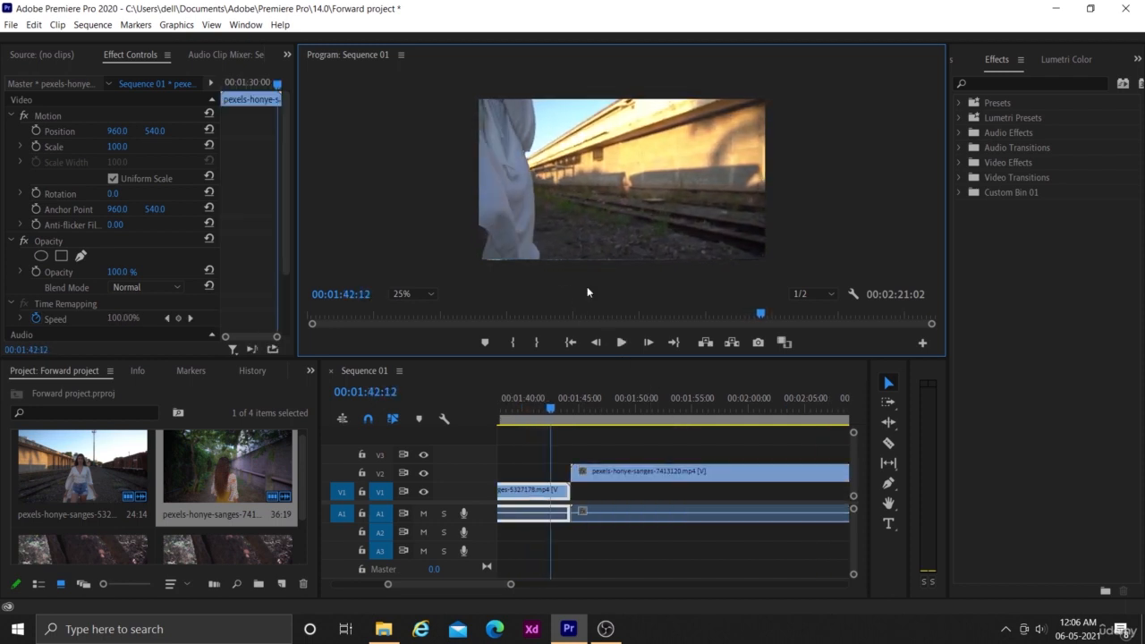
scroll(651, 479, "up", 2)
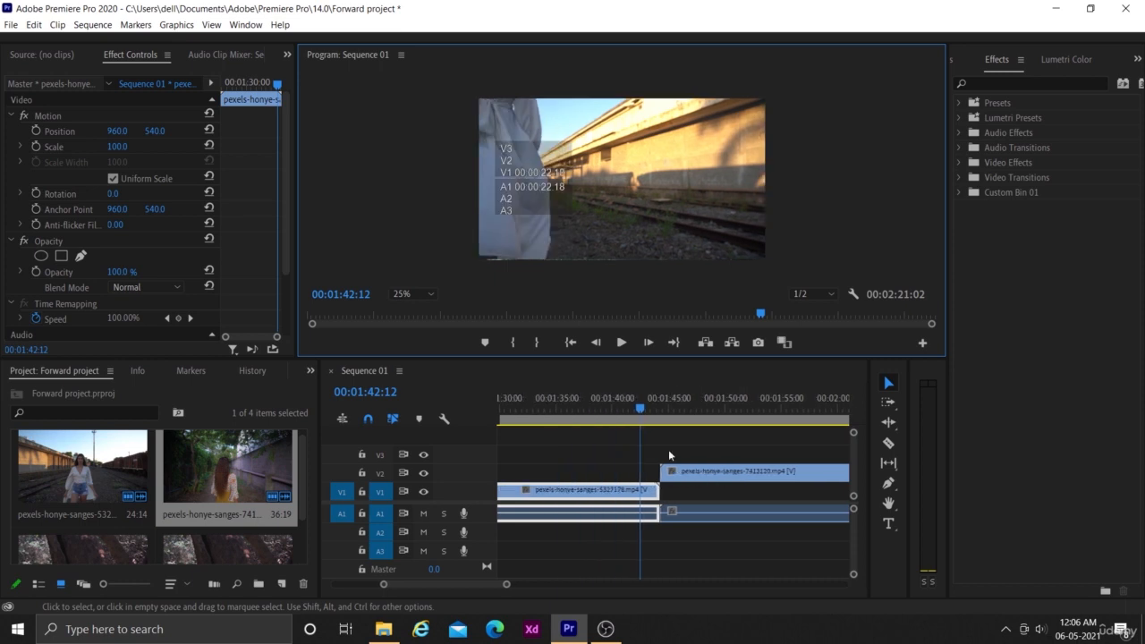
Place the playhead at 00:01:36:23, on the frame where the white garment sweeps diagonally across the picture
left_click(640, 409)
left_click_drag(640, 410, 576, 392)
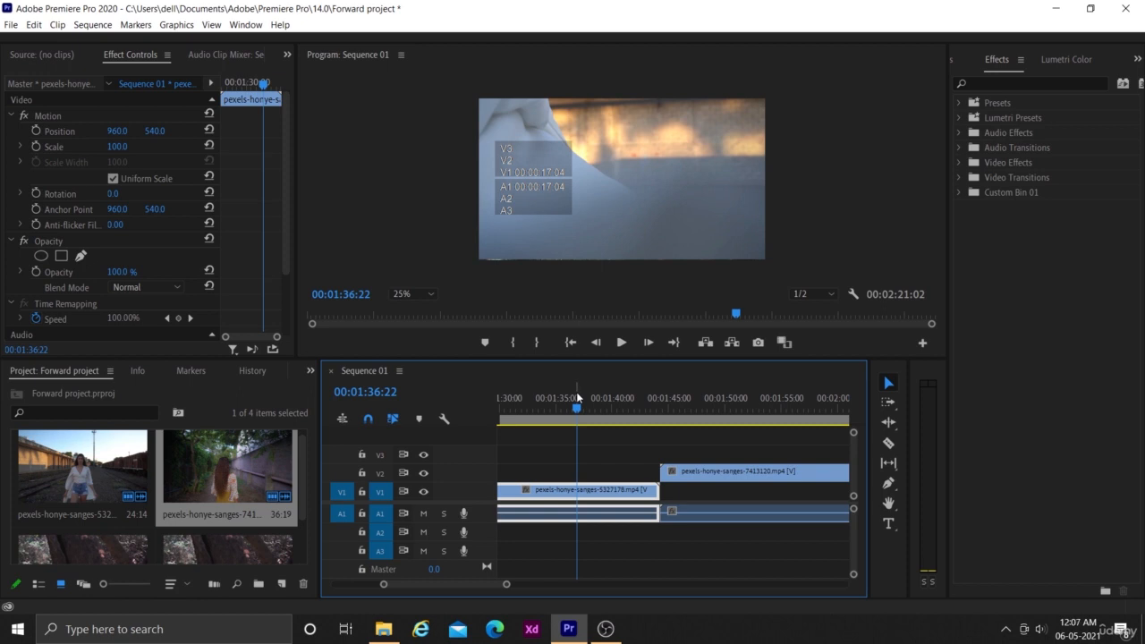
key("Right")
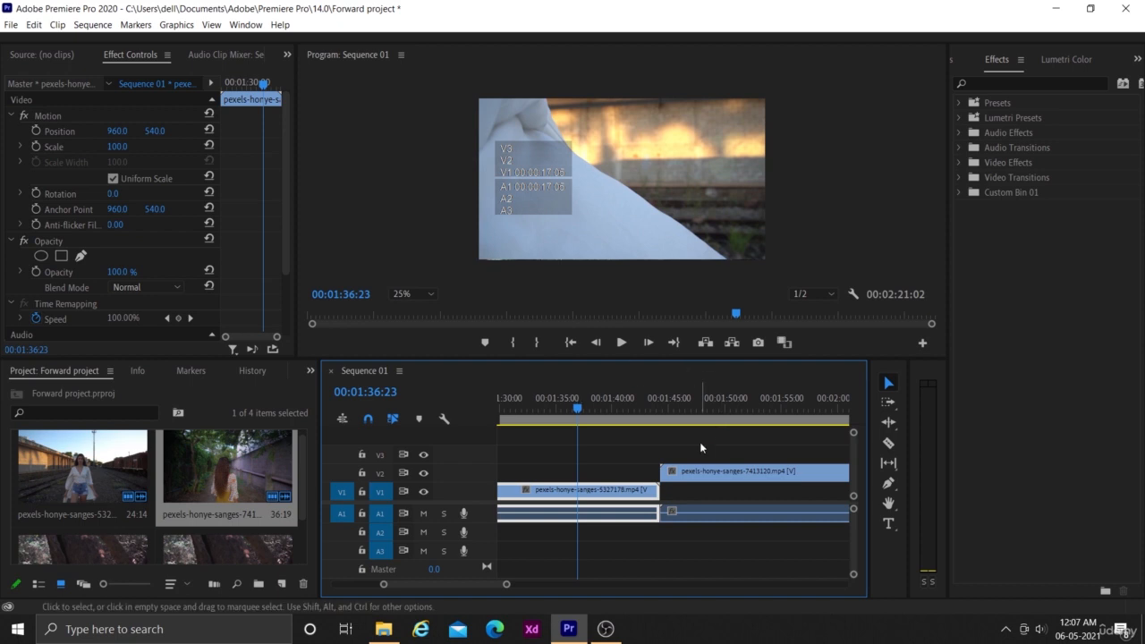
Place the 7413120 clip on V1 starting at the playhead, with the 5327178 clip's video overlapping it on V2
left_click(689, 475)
left_click_drag(688, 475, 597, 493)
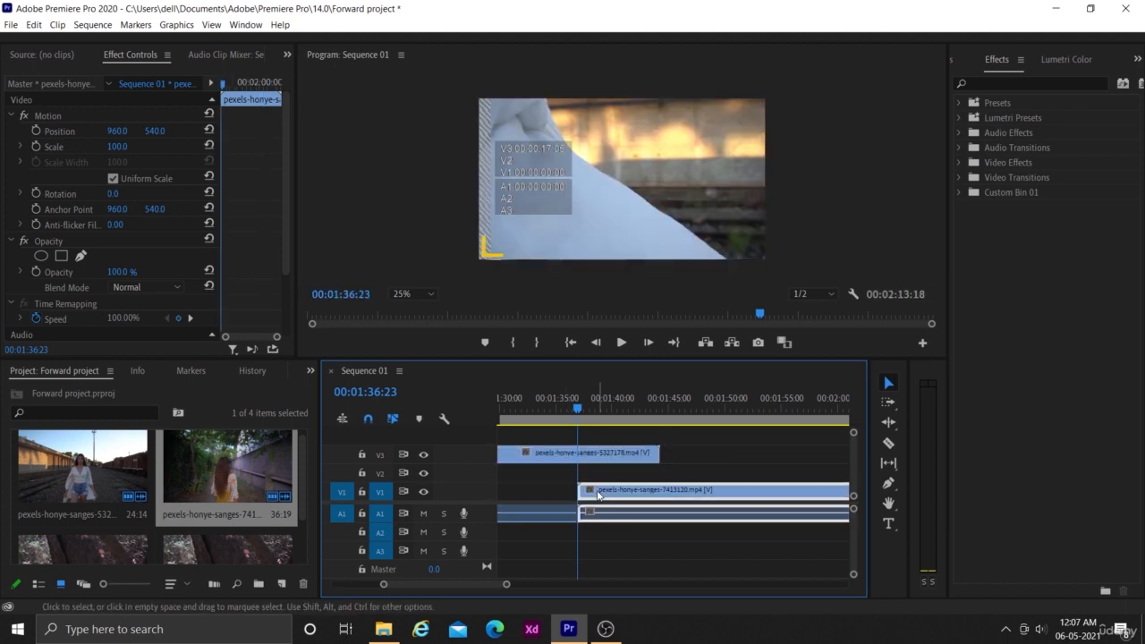
left_click_drag(589, 454, 589, 474)
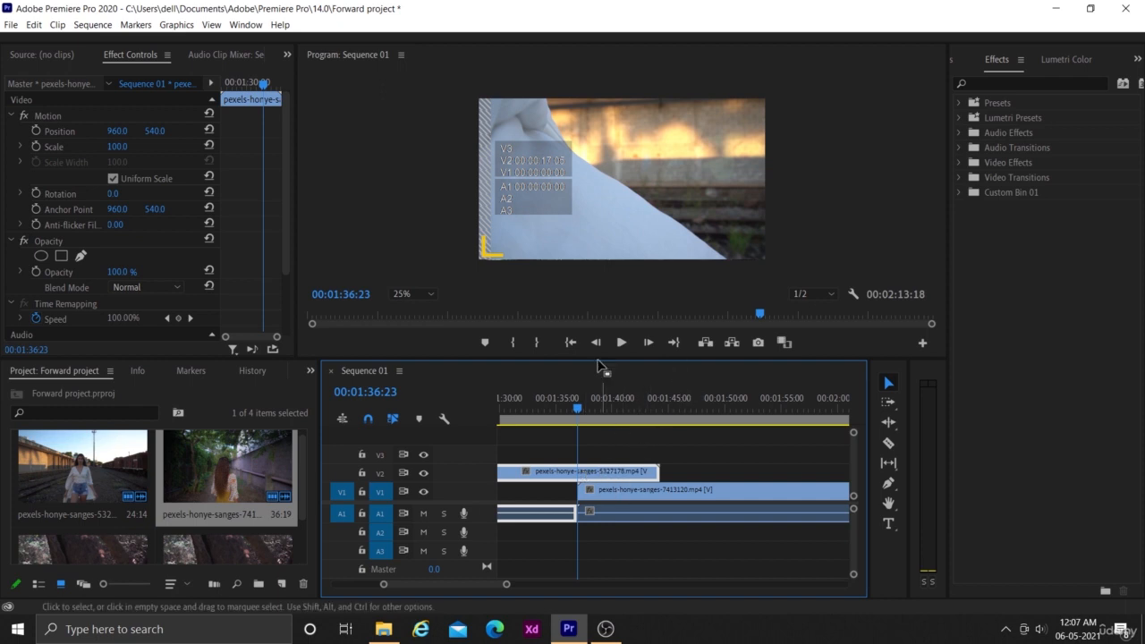
Draw a closed Pen opacity mask on the 5327178 clip around the background, following the garment's edge and the frame's right corners
left_click(79, 259)
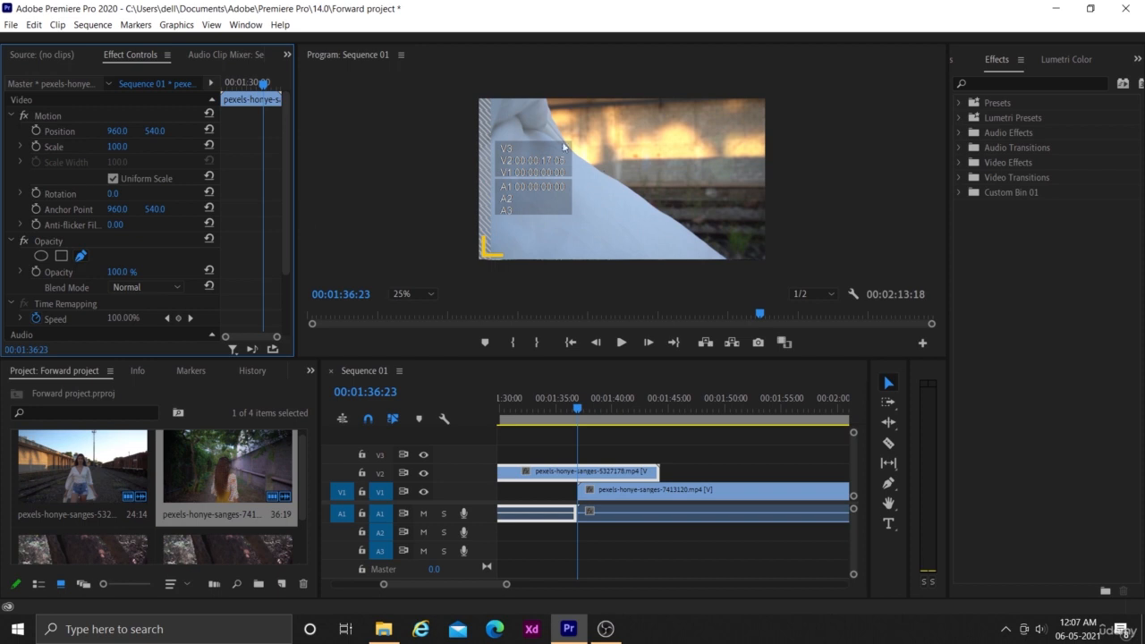
left_click(549, 100)
left_click(548, 100)
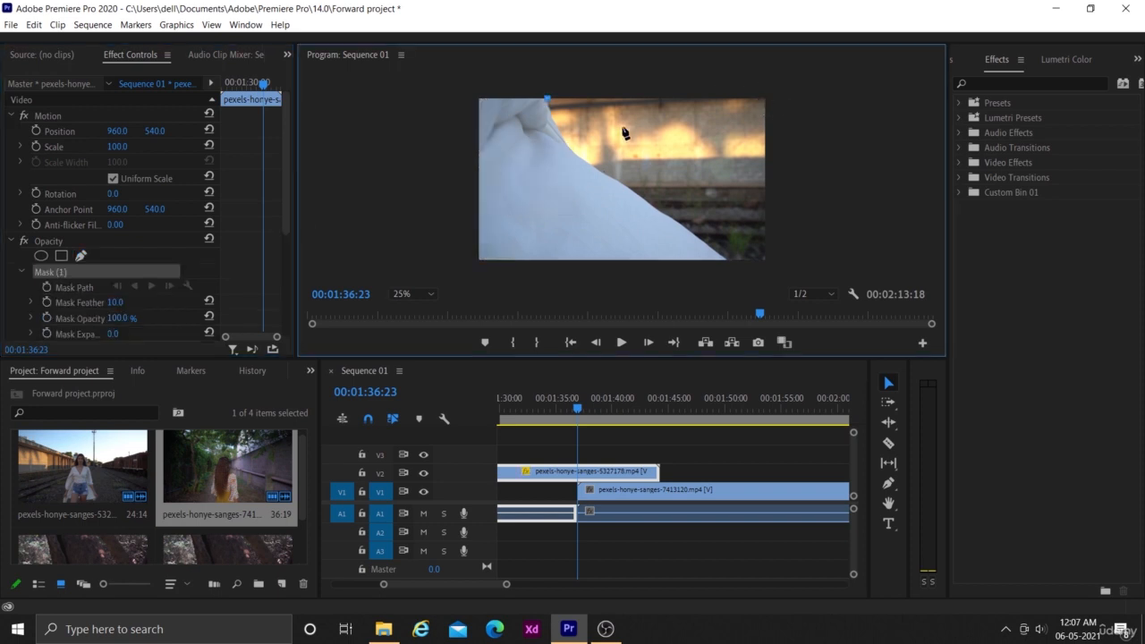
left_click(558, 133)
left_click_drag(560, 134, 563, 137)
left_click(590, 166)
left_click_drag(591, 166, 603, 174)
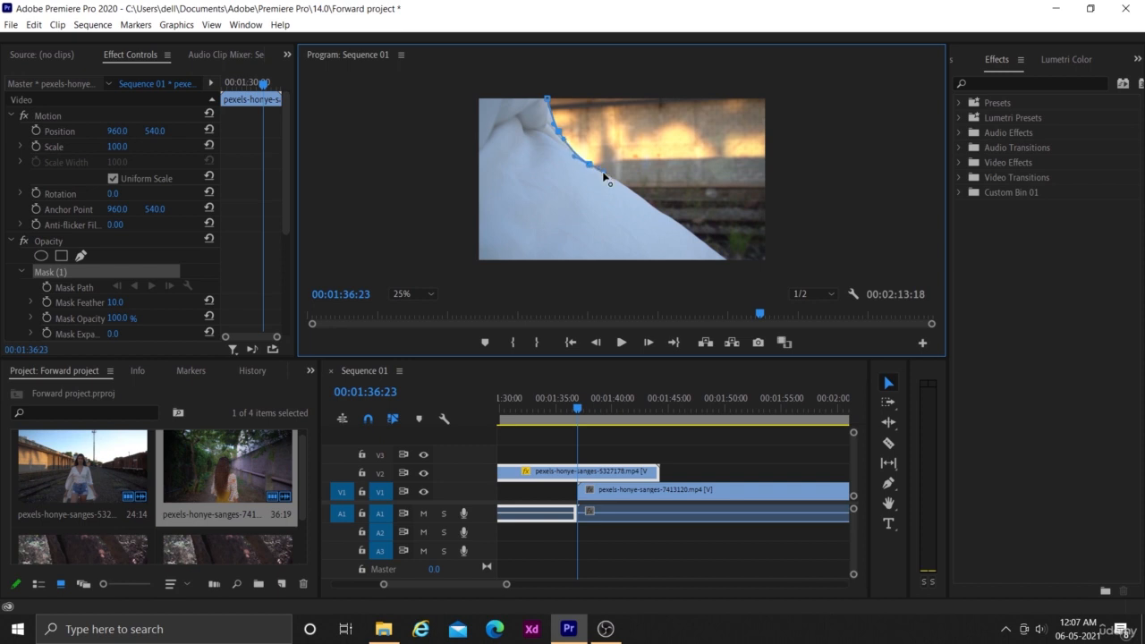
left_click(657, 208)
left_click(695, 240)
left_click(713, 248)
left_click(765, 262)
left_click(764, 99)
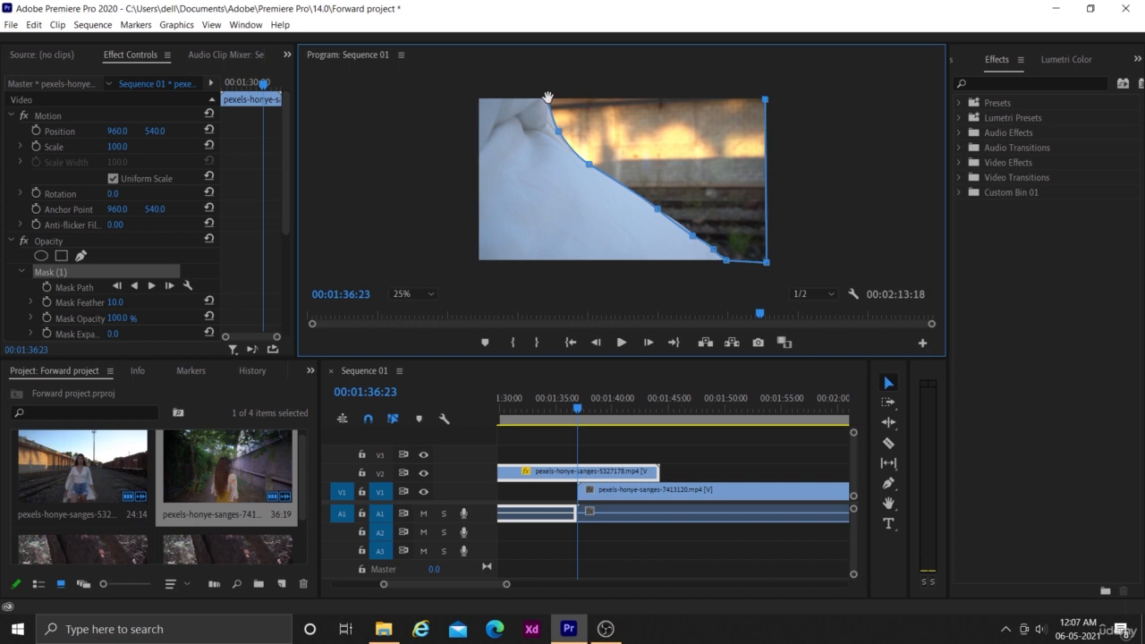
left_click(547, 99)
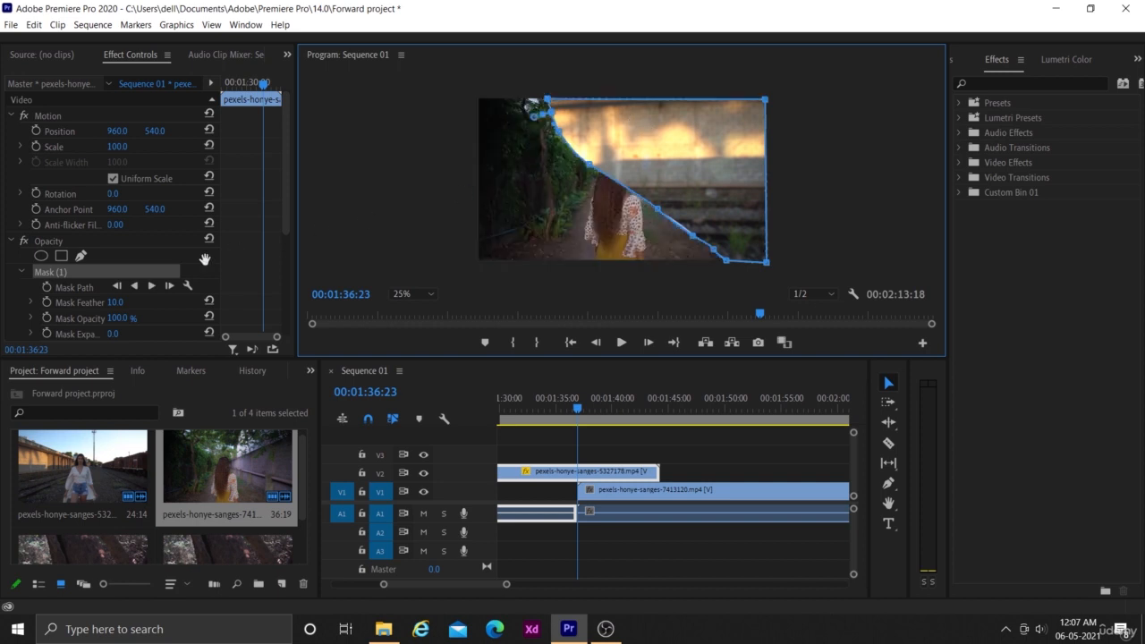
Invert the opacity mask and turn on Mask Path keyframing at 00:01:36:23
scroll(128, 283, "down", 1)
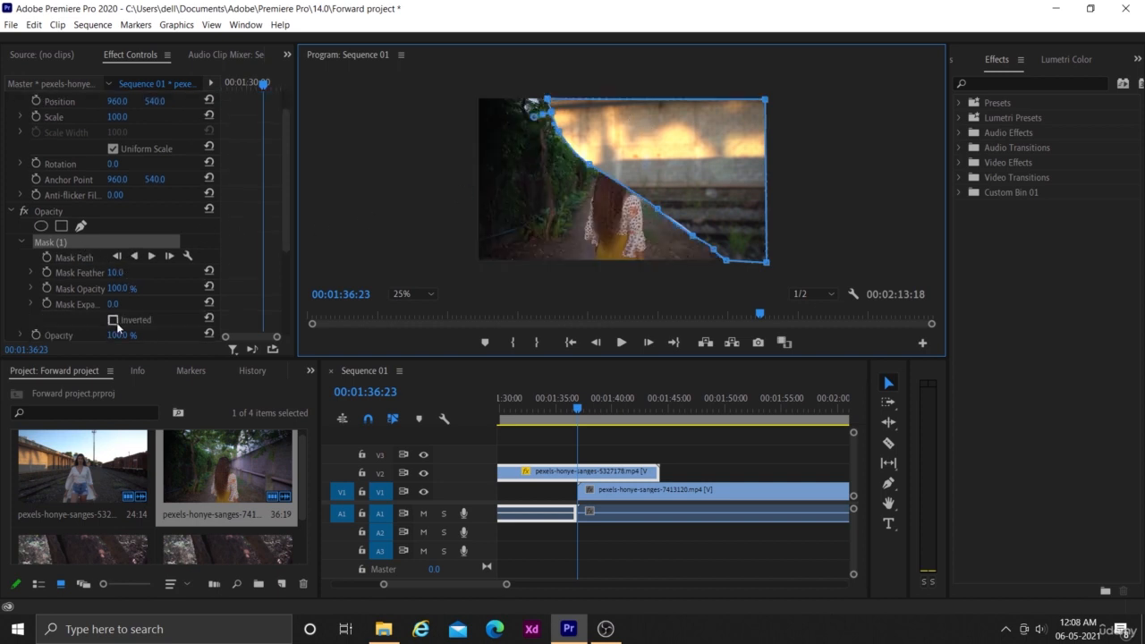
left_click(113, 321)
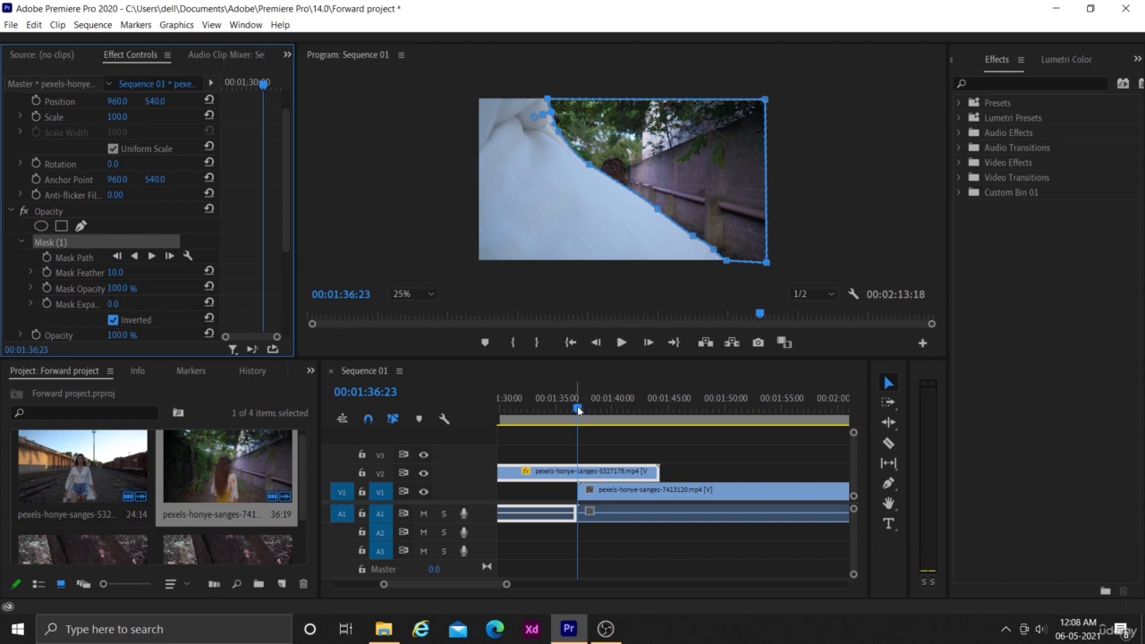
left_click(47, 257)
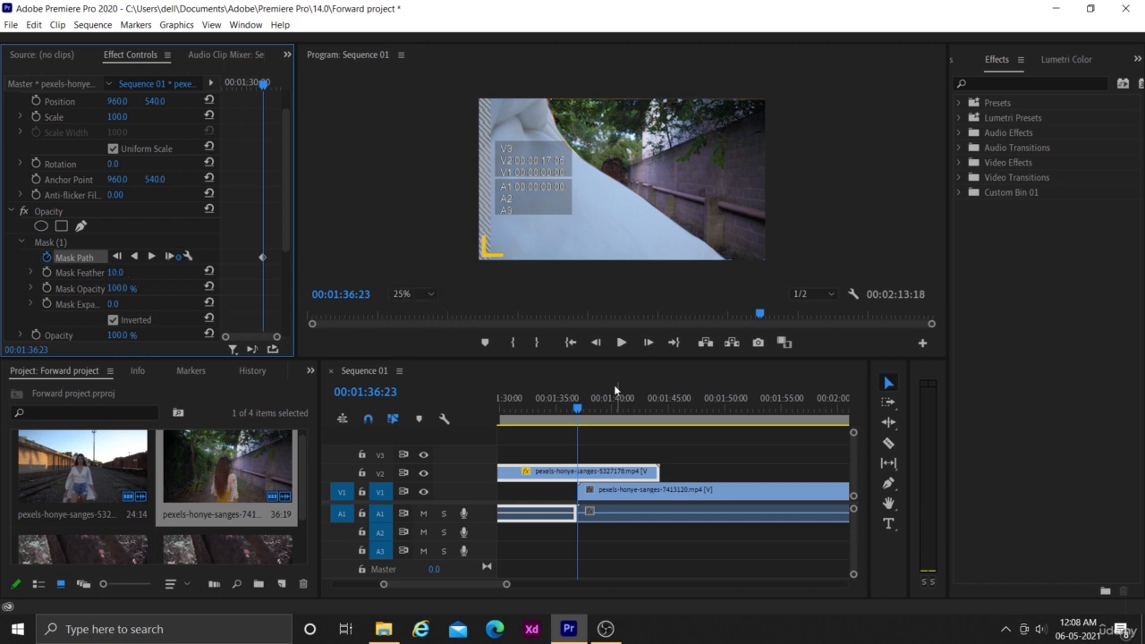
Reshape the mask path at 00:01:37:09 by moving its upper points outward to the garment's new edge
left_click(581, 410)
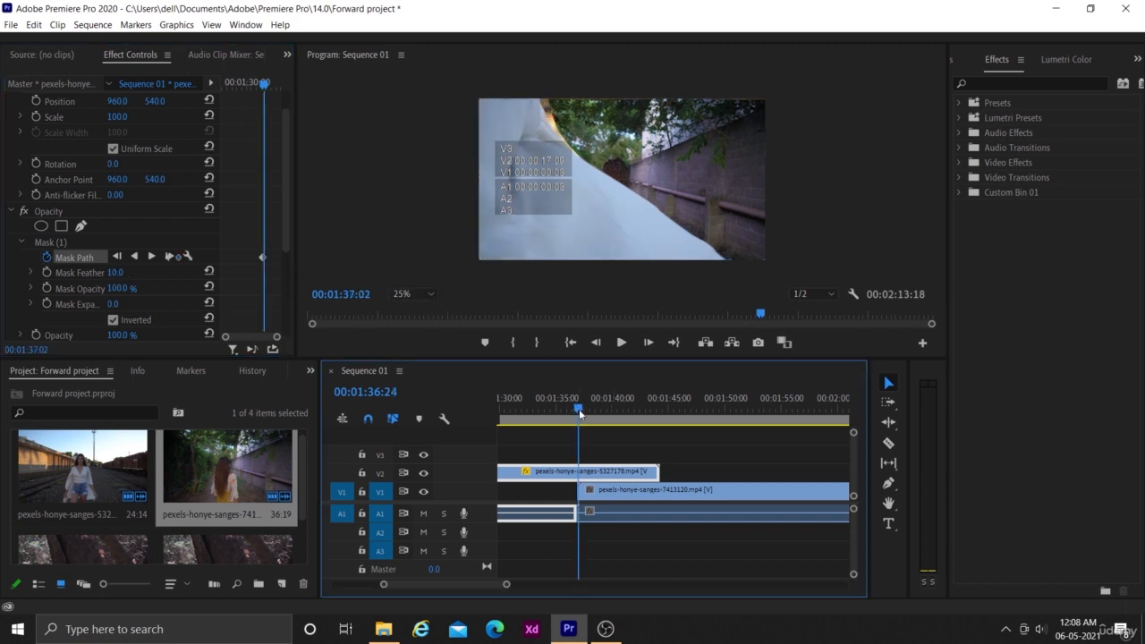
left_click_drag(583, 412, 583, 413)
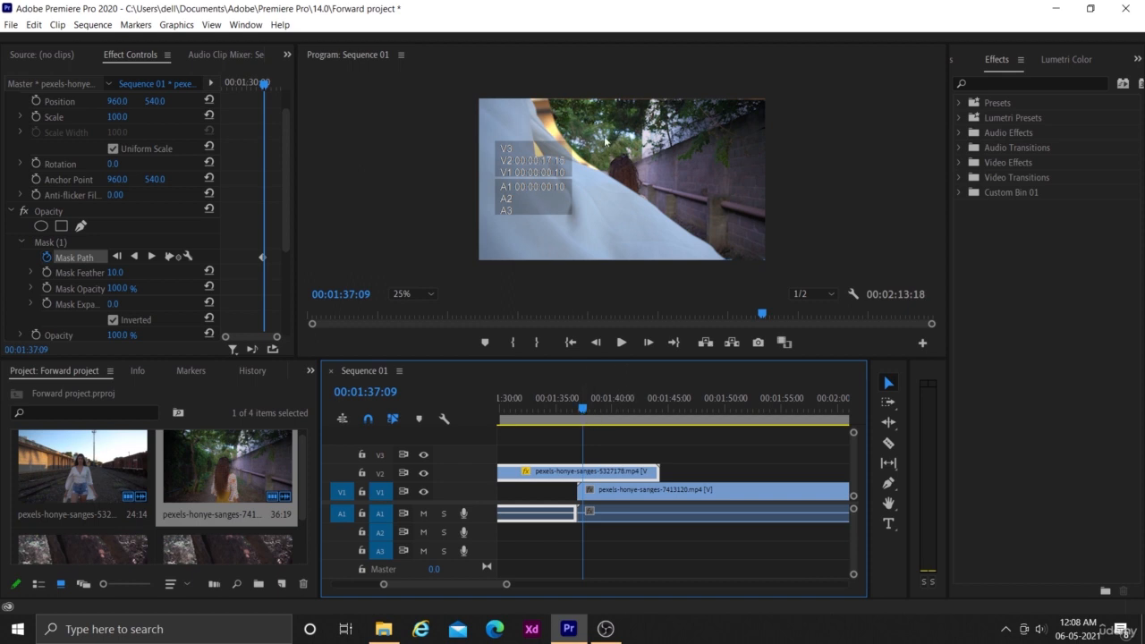
left_click(428, 232)
left_click(87, 255)
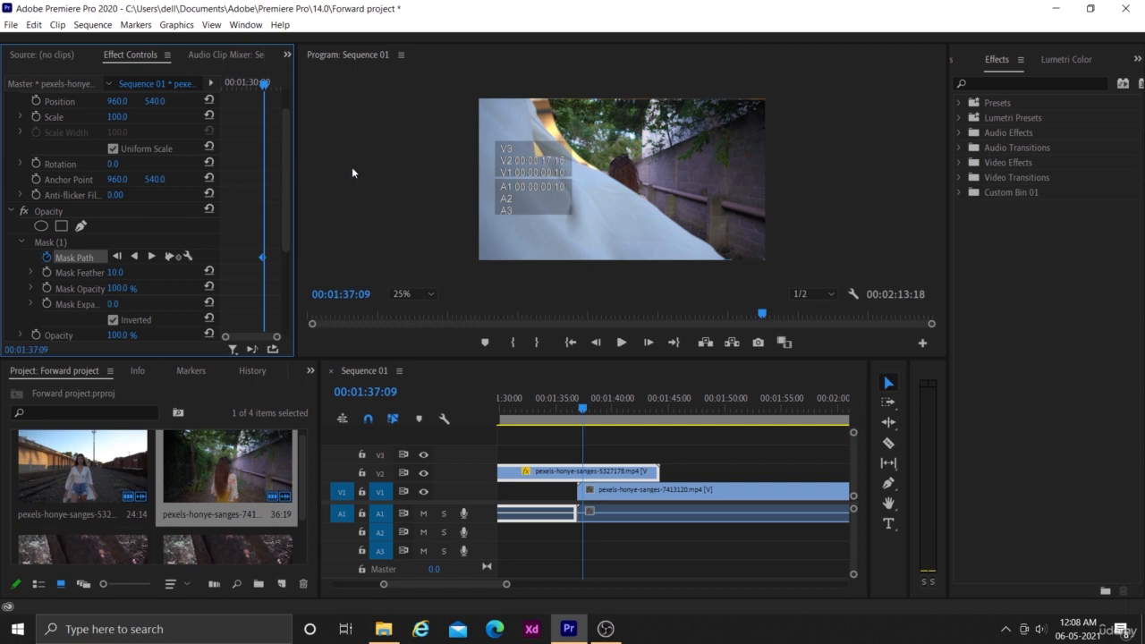
left_click(576, 128)
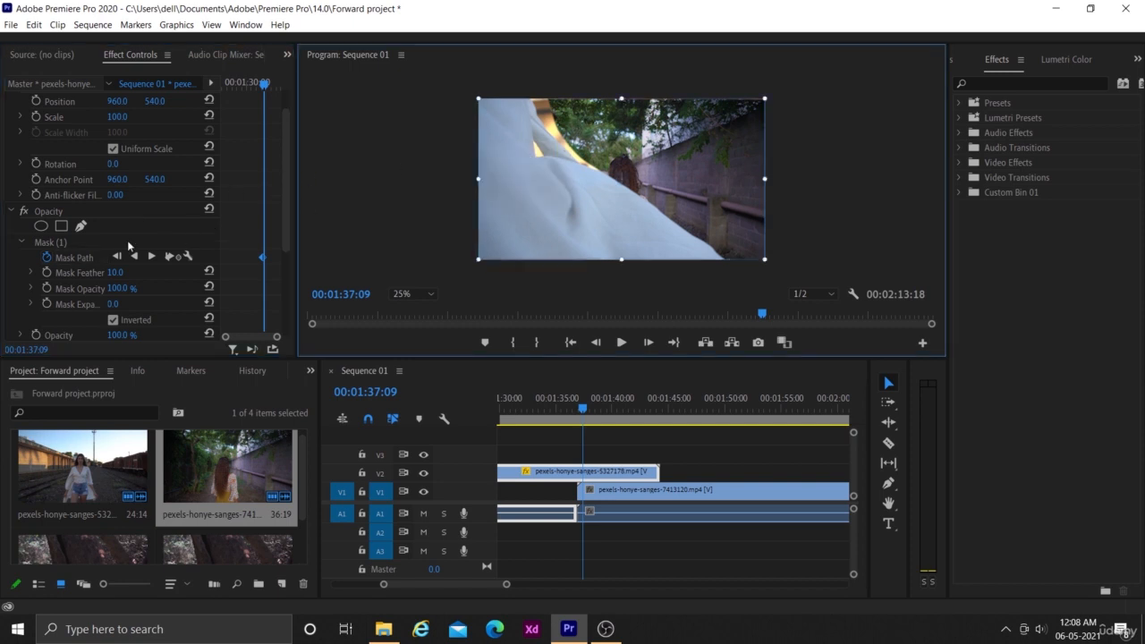
left_click(84, 258)
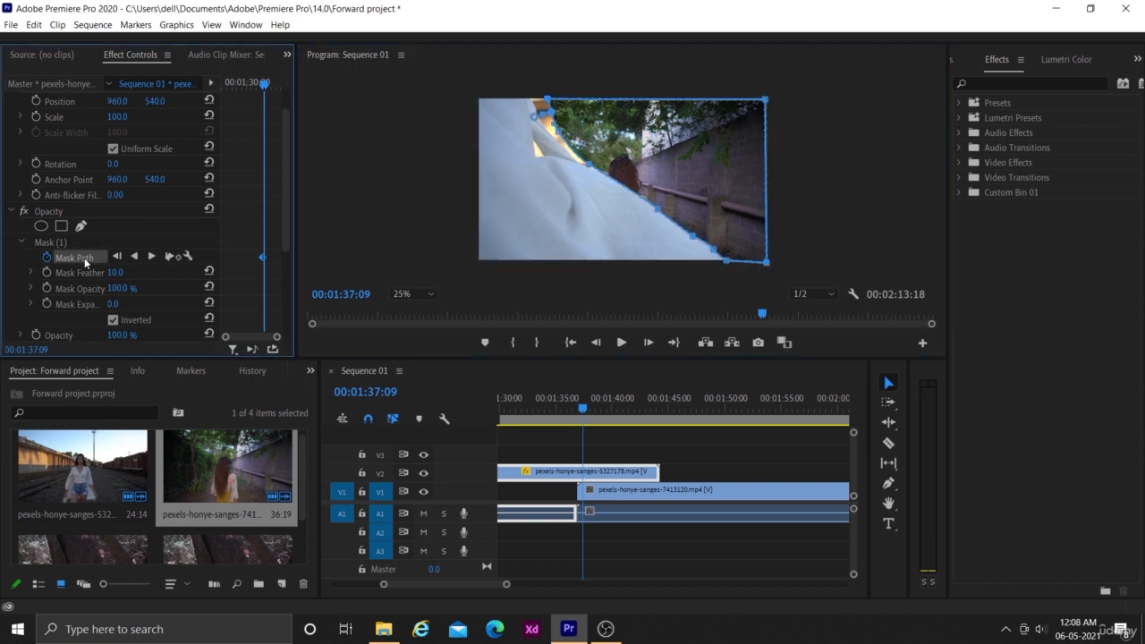
left_click(549, 99)
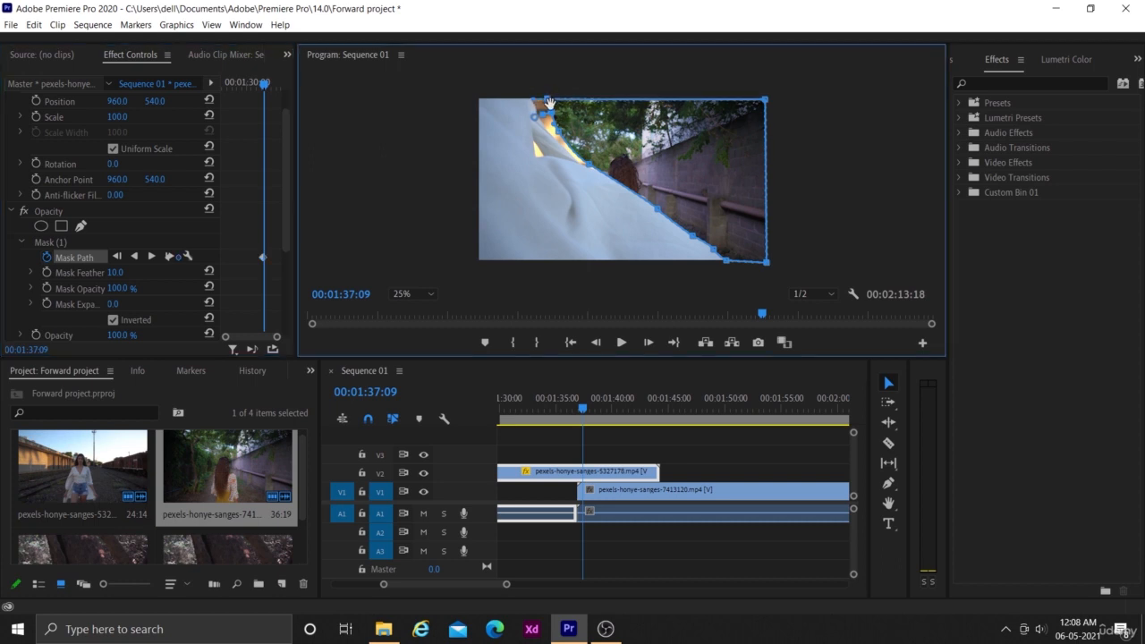
left_click_drag(531, 100, 512, 95)
left_click_drag(558, 130, 549, 136)
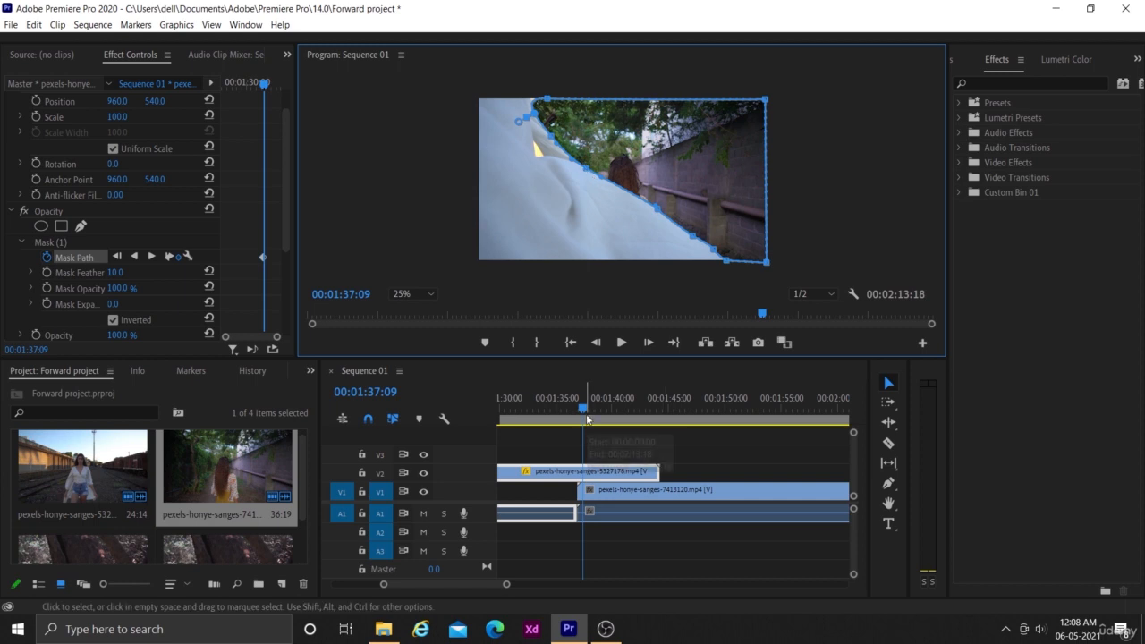
Adjust the mask's upper points at 00:01:37:16 so the path follows the garment toward the frame's upper-left corner
mouse_move(584, 411)
left_mouse_down()
mouse_move(604, 411)
mouse_move(587, 418)
left_mouse_up()
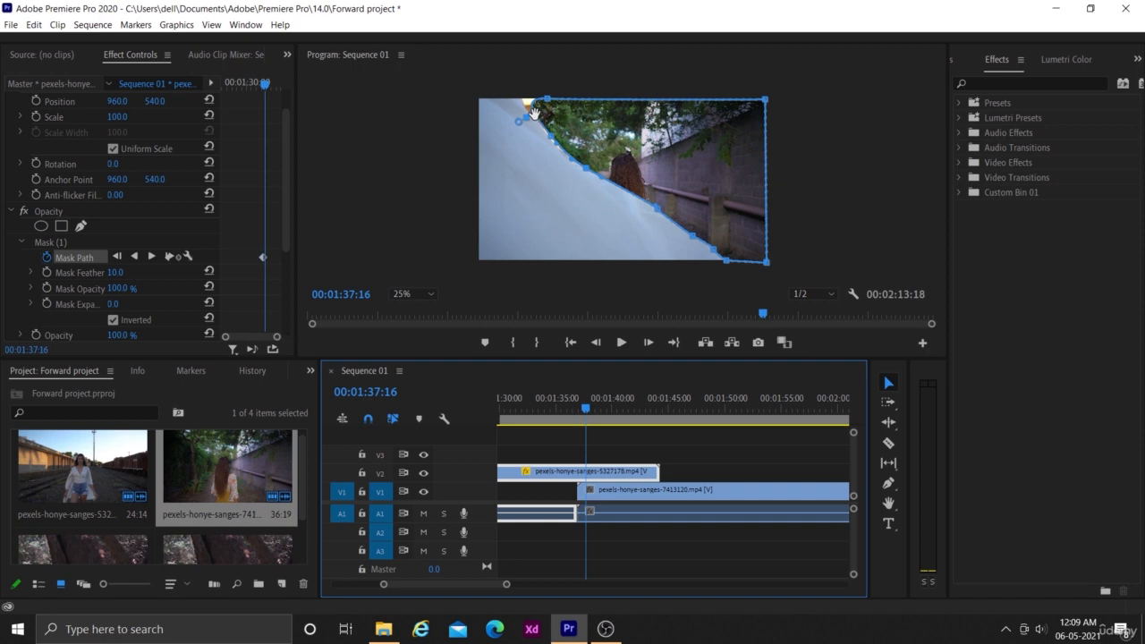
mouse_move(534, 114)
left_mouse_down()
mouse_move(516, 96)
mouse_move(541, 99)
mouse_move(523, 98)
left_mouse_up()
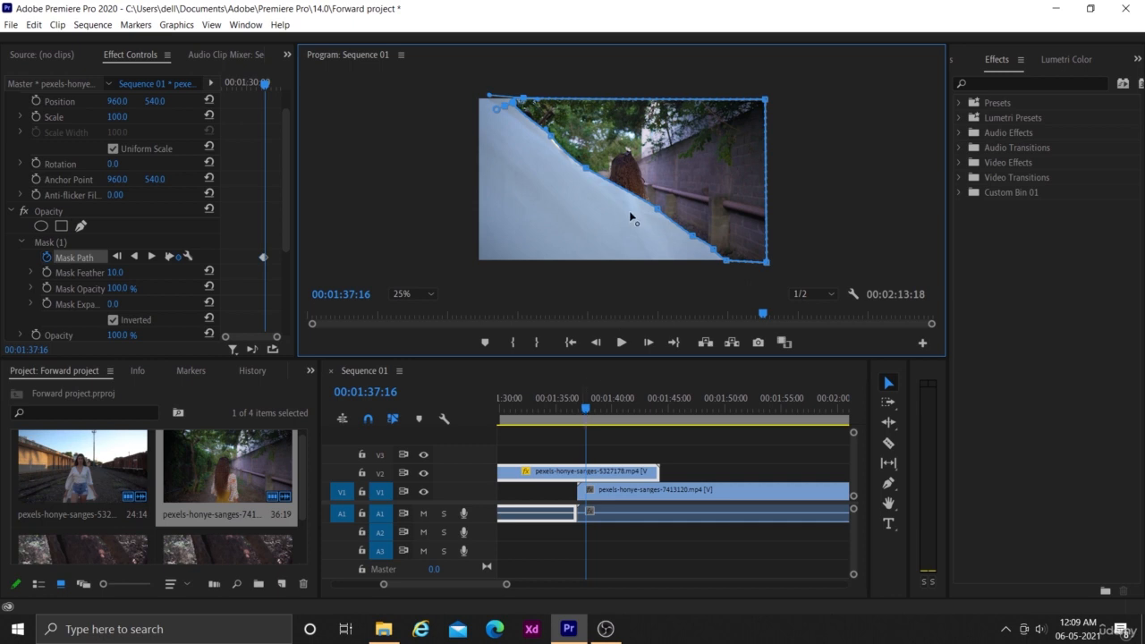
left_click_drag(548, 132, 553, 143)
Reshape the mask path at 00:01:39:12, fitting its points along the whole garment edge down to the frame's bottom
left_click_drag(583, 406, 605, 414)
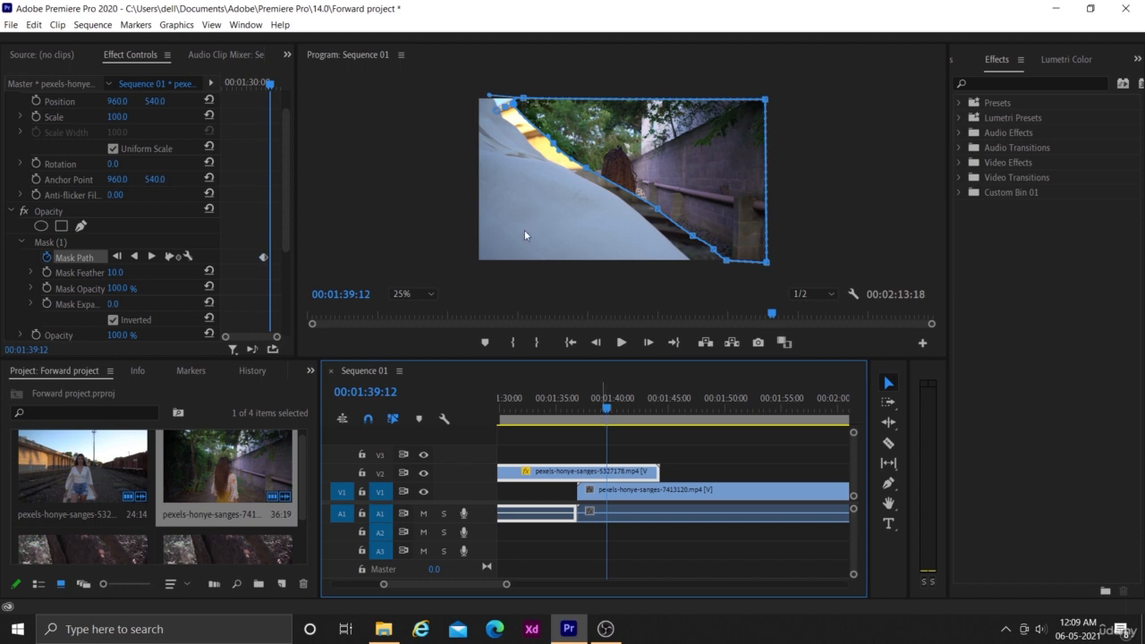
left_click_drag(527, 99, 493, 99)
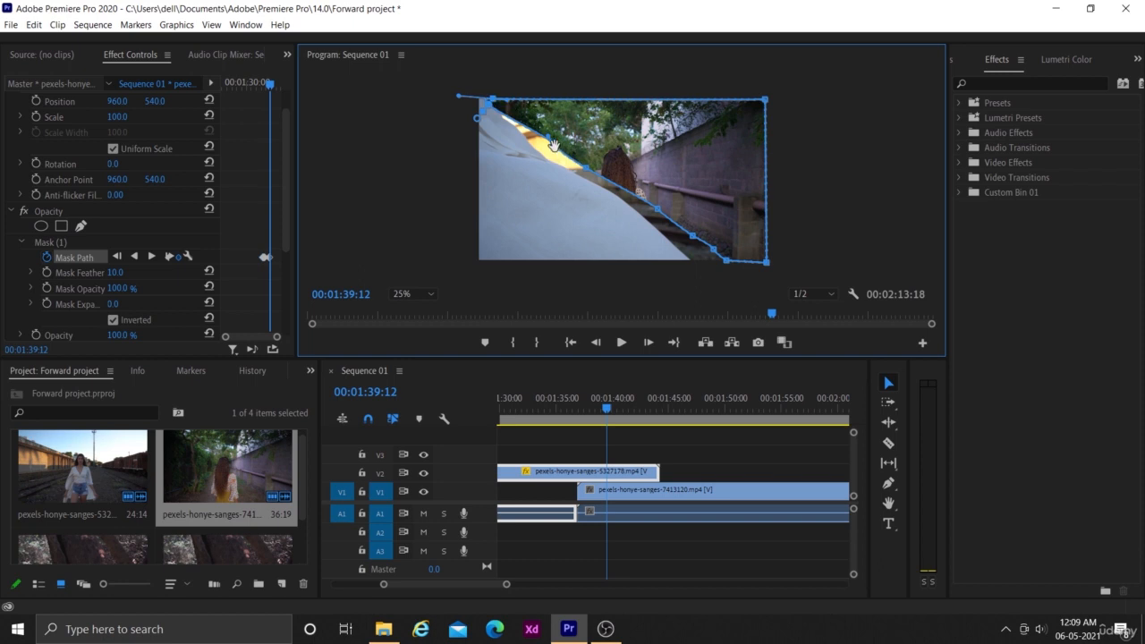
left_click_drag(554, 145, 588, 179)
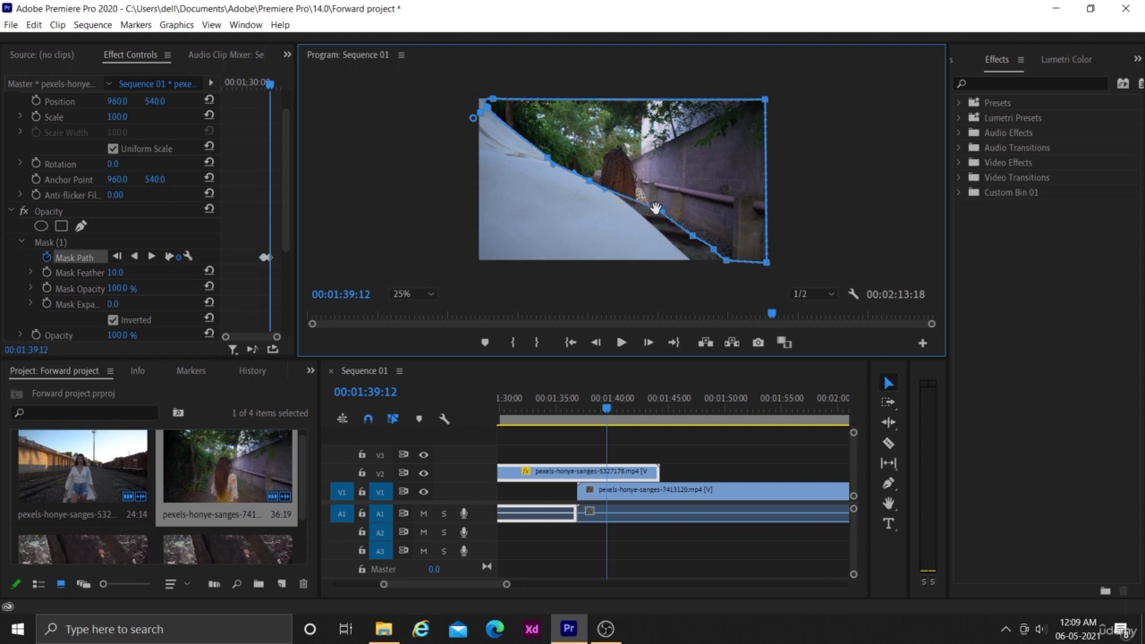
left_click_drag(653, 214, 692, 263)
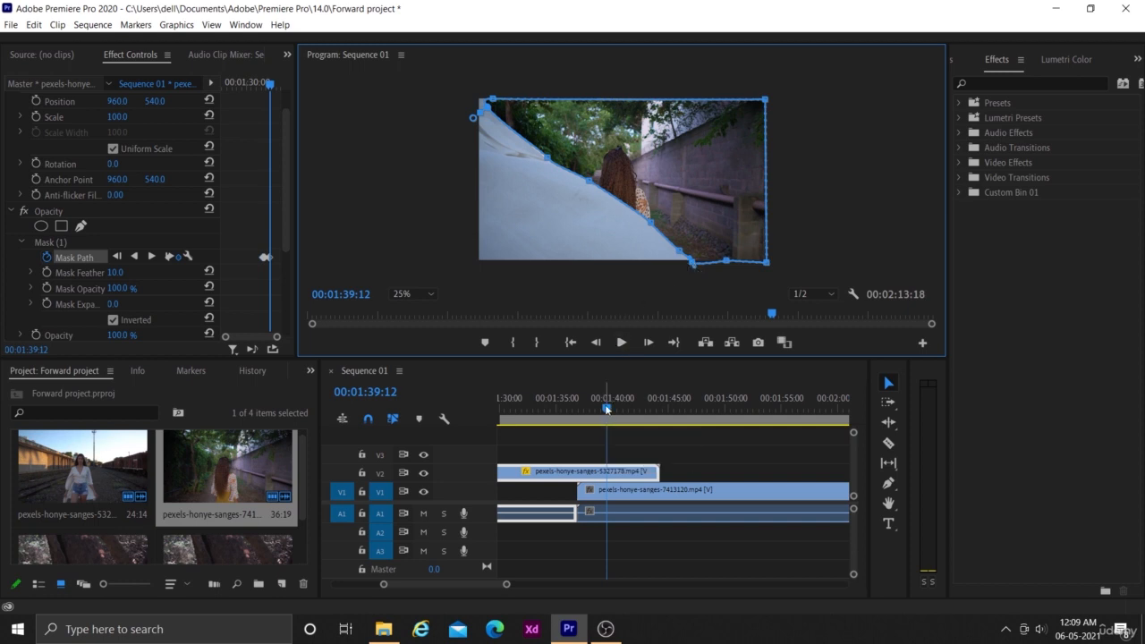
Reshape the mask path at 00:01:40:07 so its points follow the garment's receding diagonal edge and the frame's bottom
left_click_drag(606, 410, 615, 412)
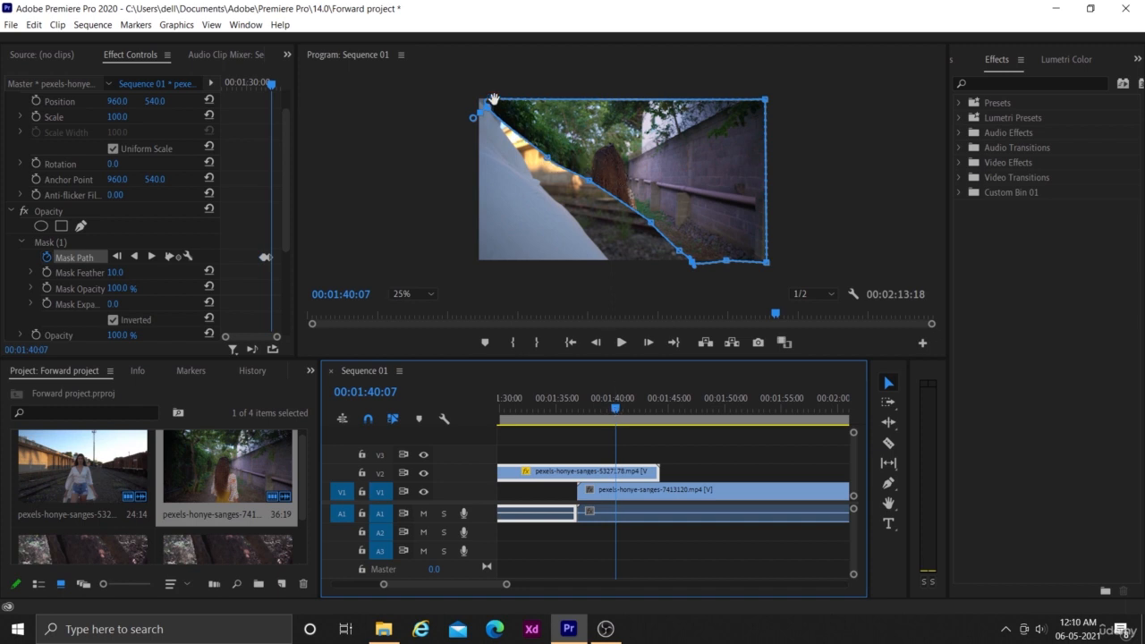
left_click_drag(493, 99, 481, 96)
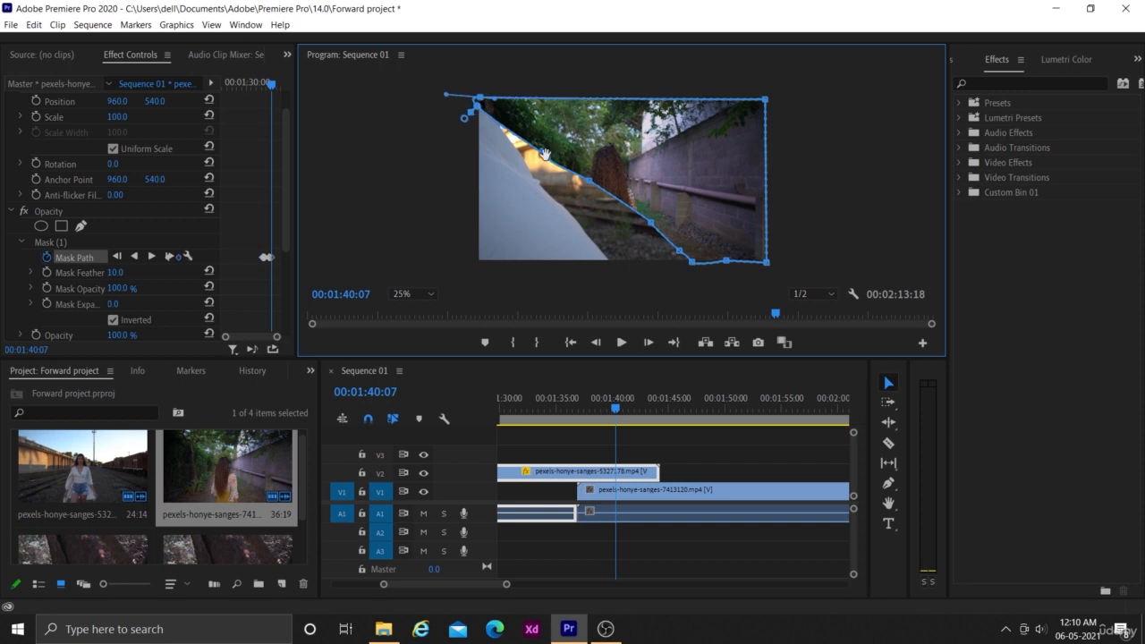
left_click_drag(548, 159, 573, 220)
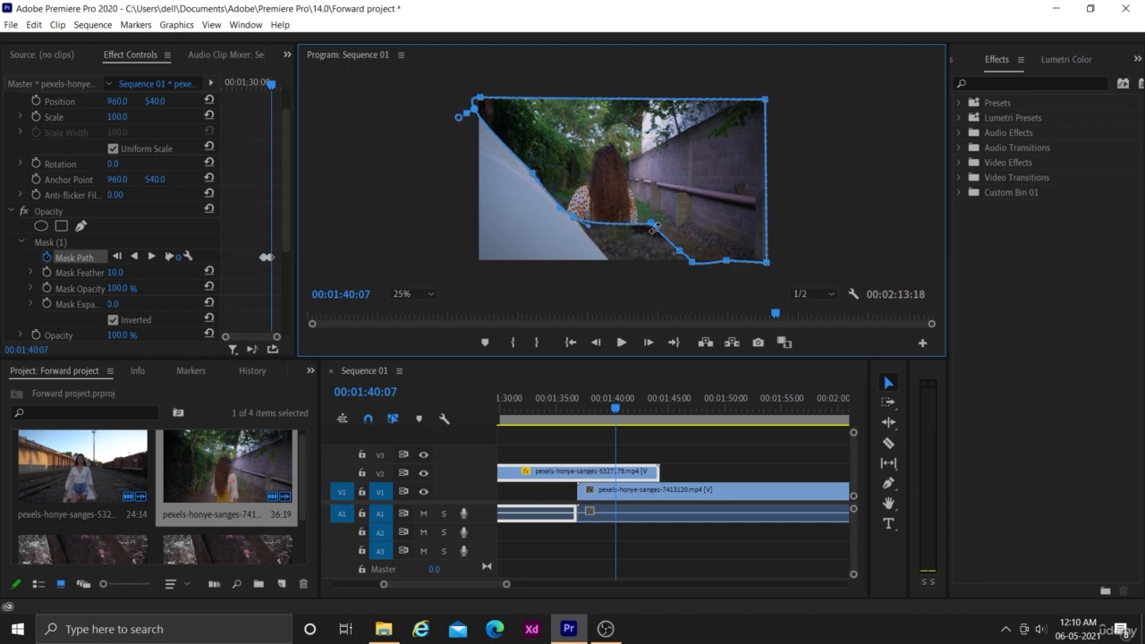
left_click_drag(652, 221, 628, 264)
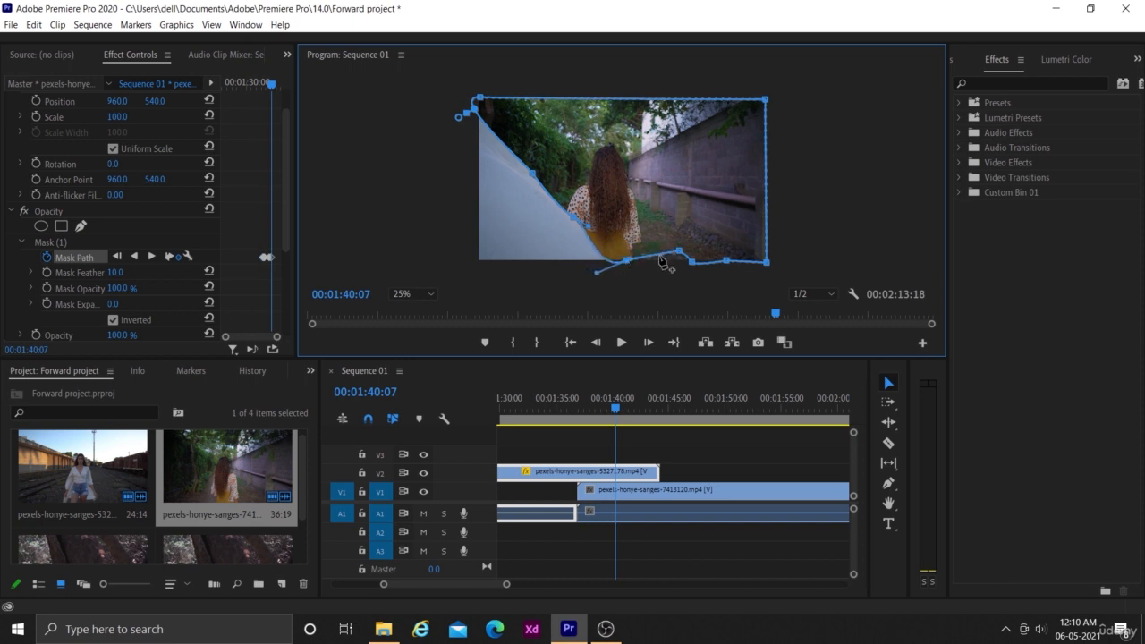
left_click_drag(678, 253, 674, 264)
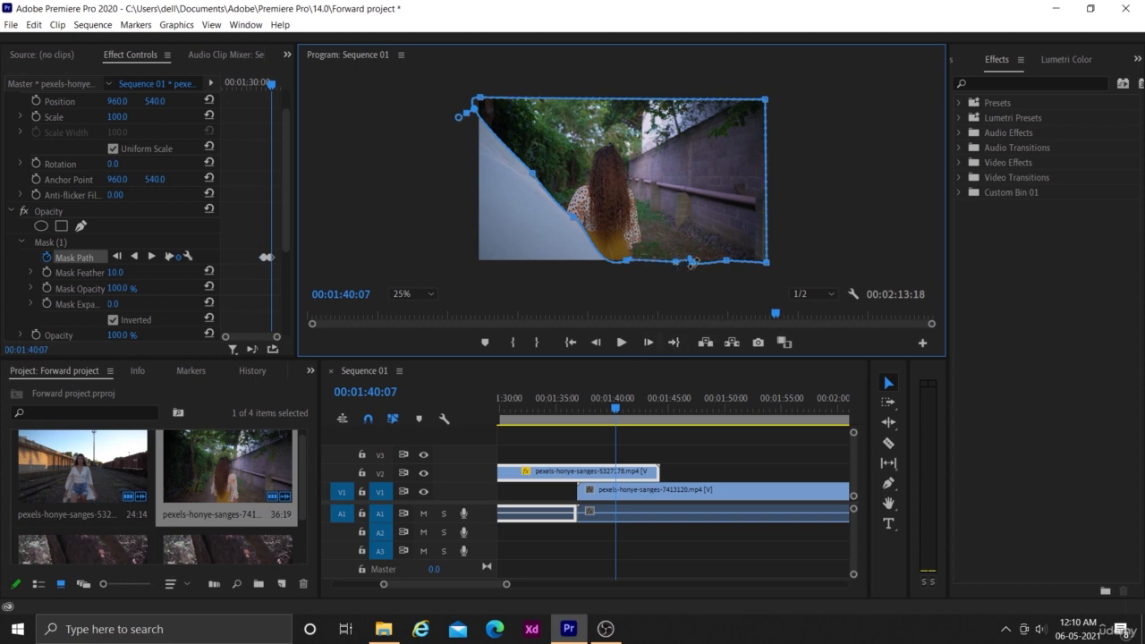
Reshape the mask path at 00:01:41:10, moving its upper corner past the frame's left side and fitting the lower points to the garment's edge
left_click_drag(616, 410, 628, 413)
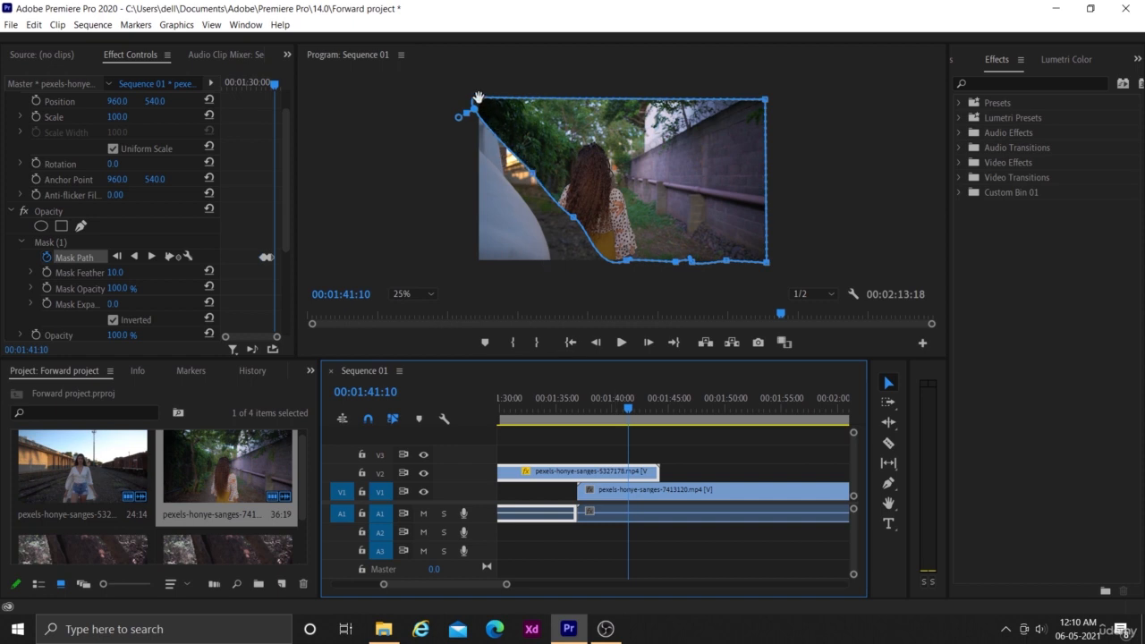
left_click_drag(479, 98, 435, 93)
left_click_drag(529, 169, 554, 266)
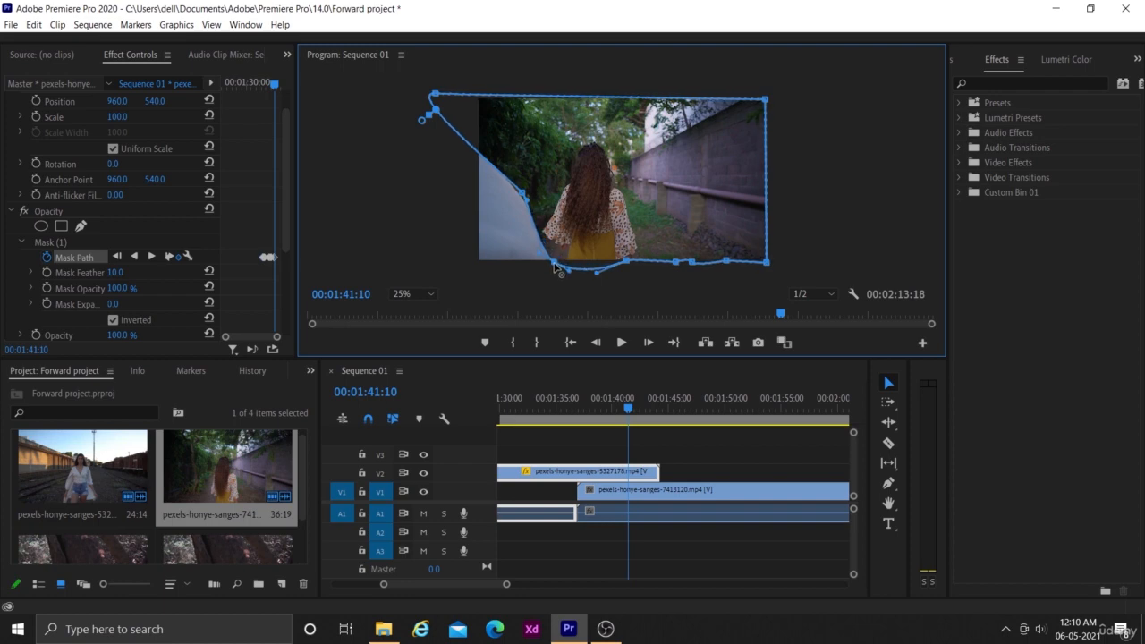
left_click(519, 193)
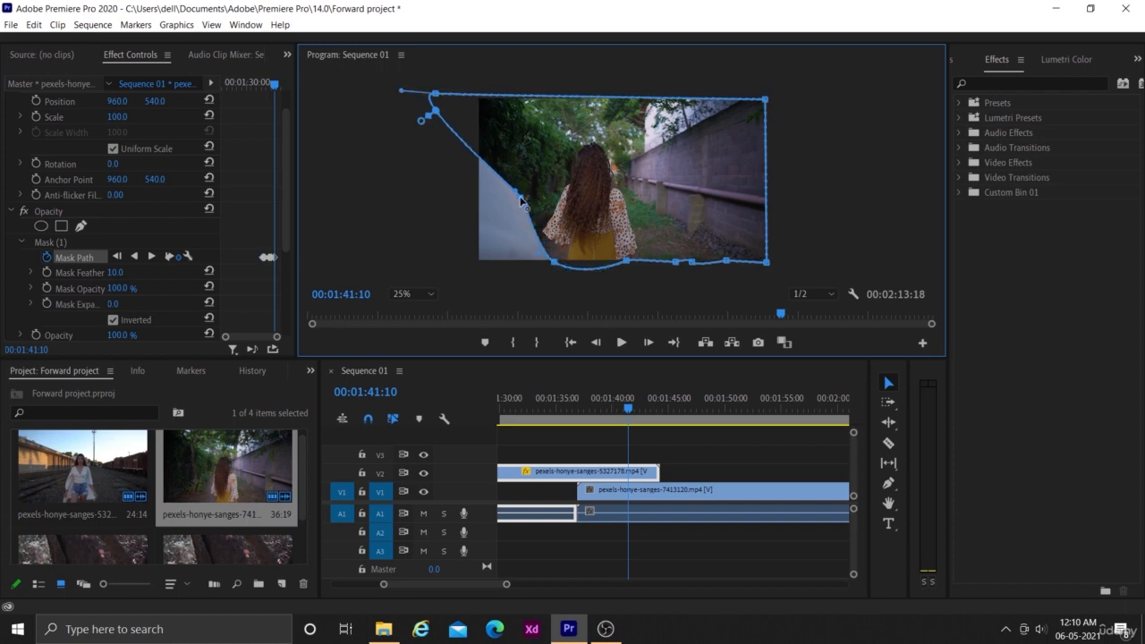
Move the mask path's remaining edge point to the frame's bottom-left corner at 00:01:44:01, exposing the whole next clip, and deselect the clip
left_click(636, 414)
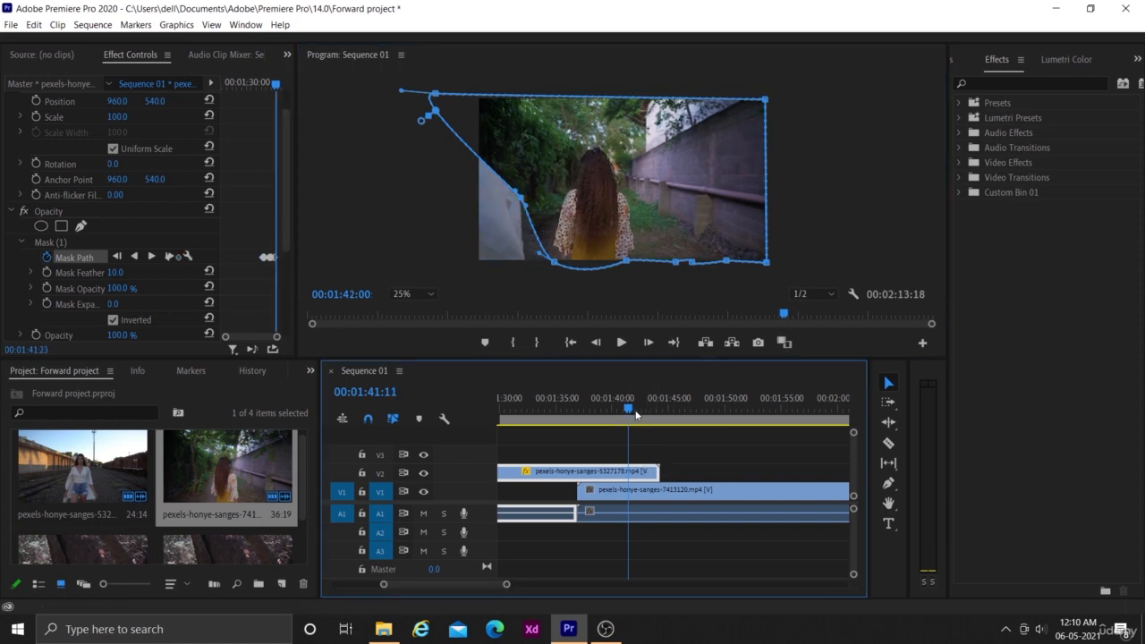
left_click_drag(635, 415, 659, 422)
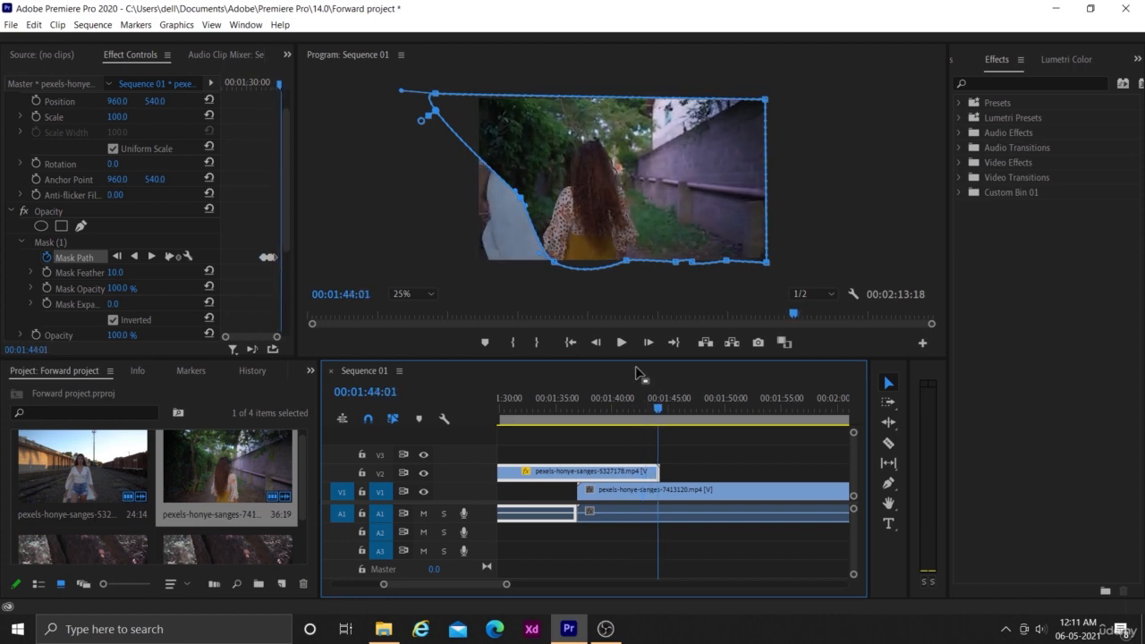
left_click_drag(521, 199, 479, 266)
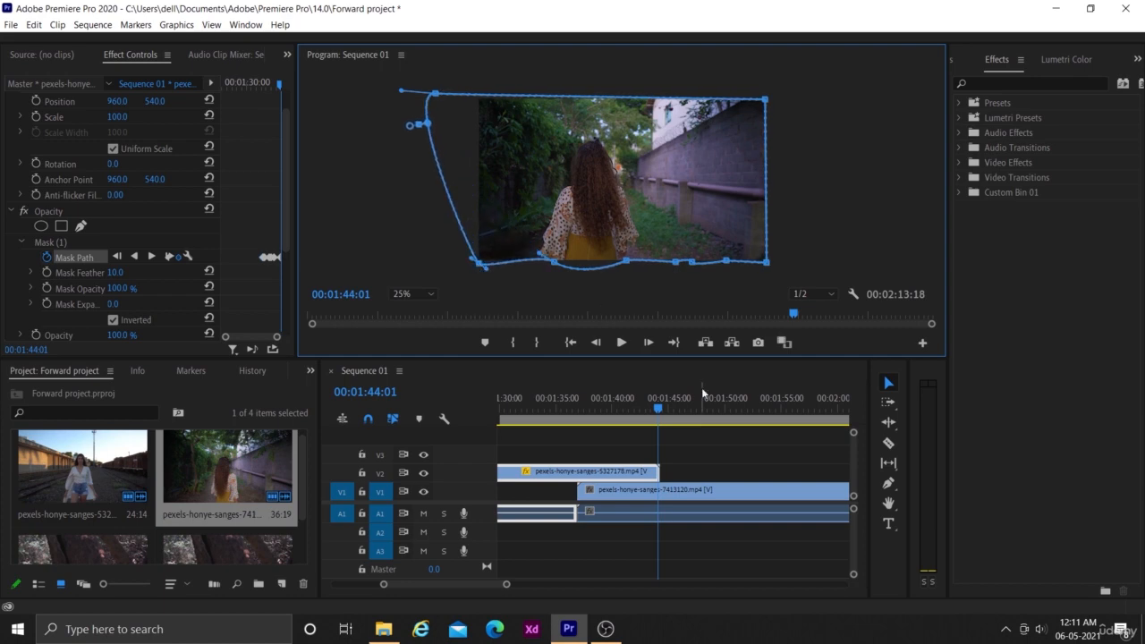
left_click(691, 452)
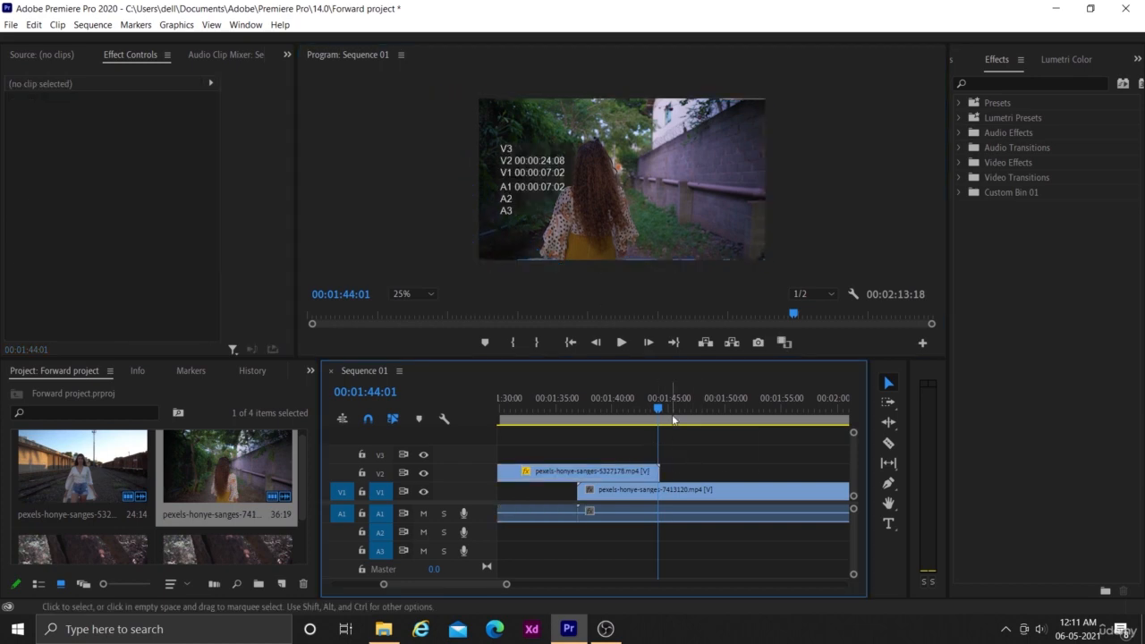
Split the pexels-honye-sanges-5327178.mp4 clip on V2 at 00:01:36:21 and delete the opacity mask from its first part
left_click_drag(658, 407, 578, 423)
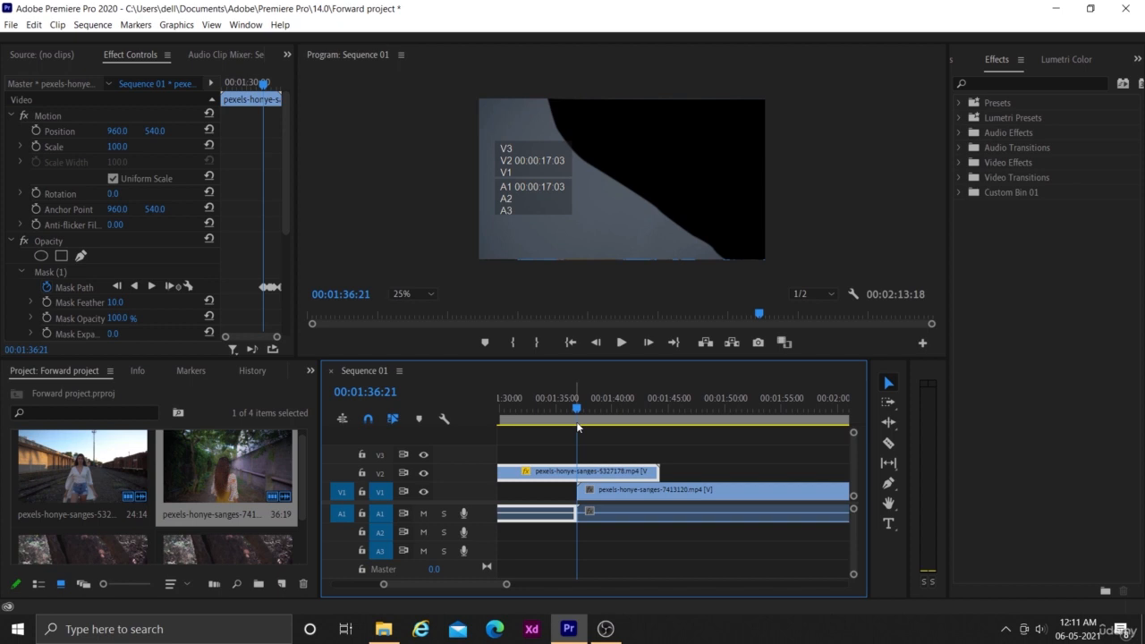
scroll(623, 431, "up", 2)
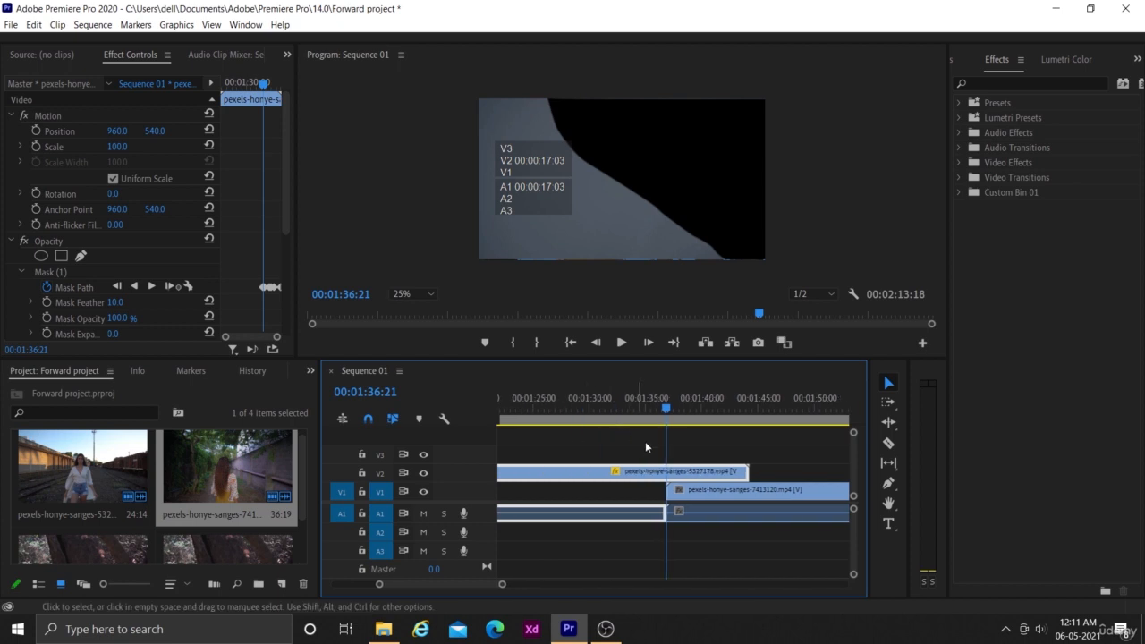
key("c")
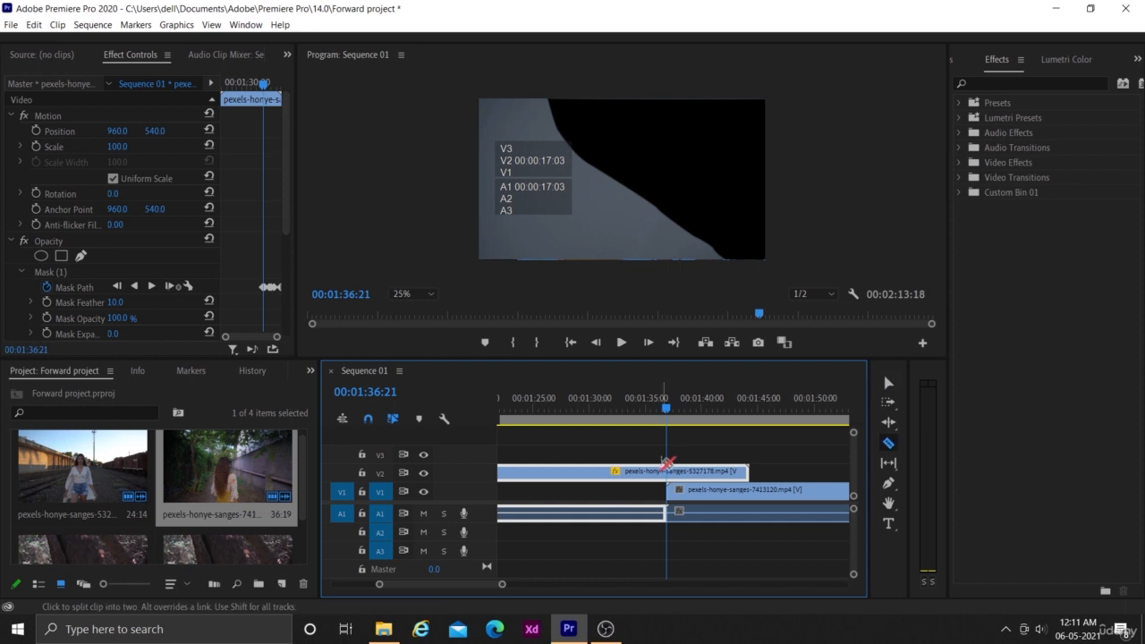
left_click(667, 472)
key("v")
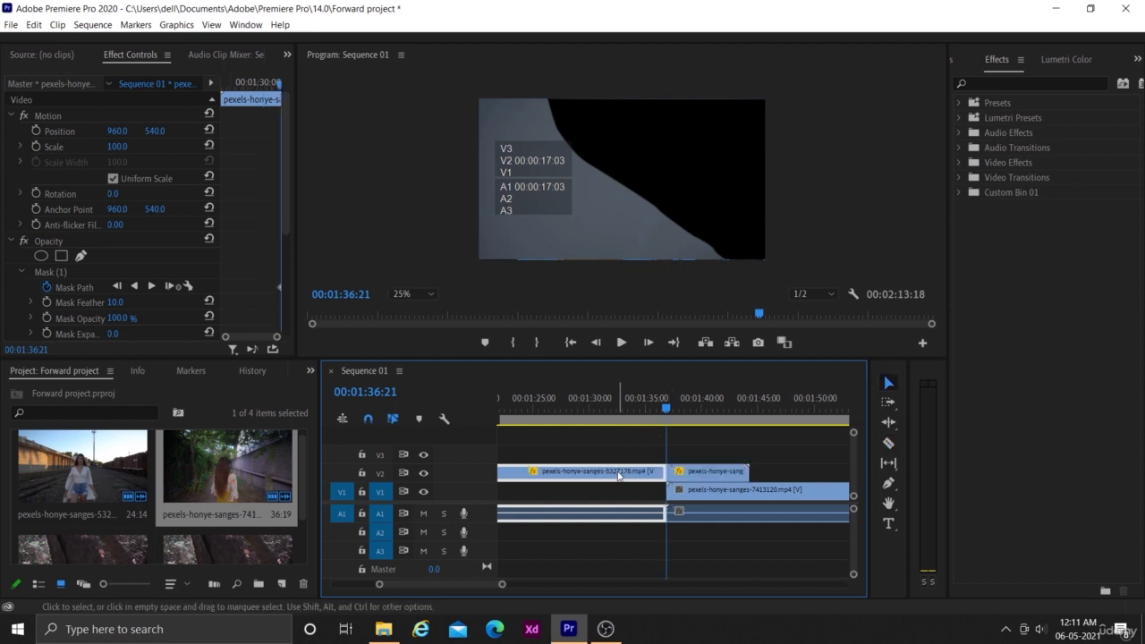
left_click(71, 271)
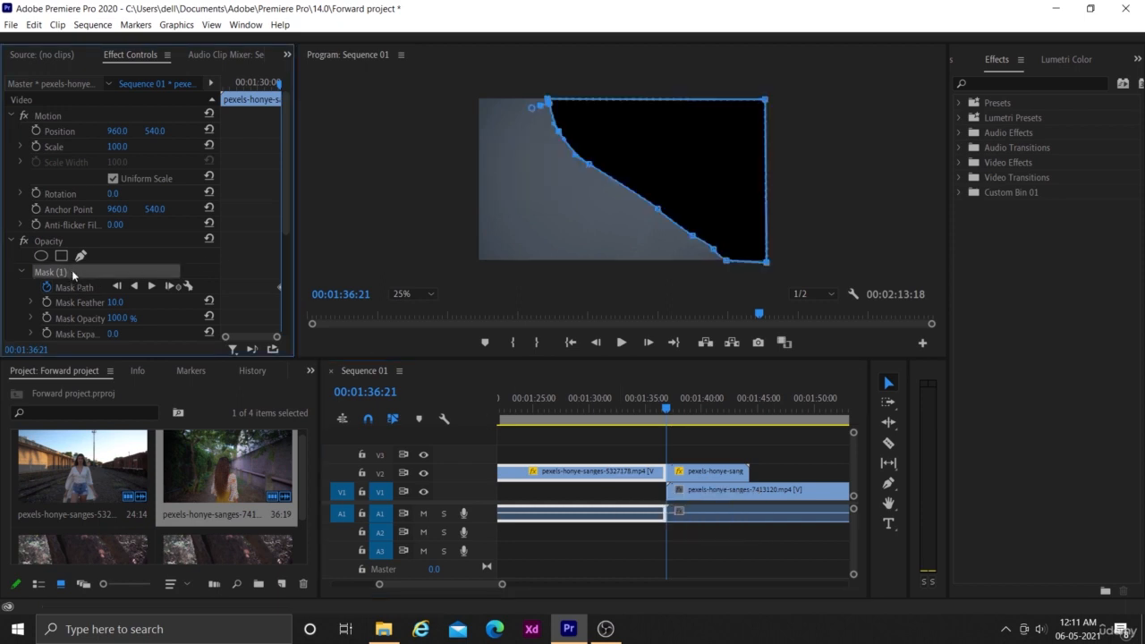
key("Delete")
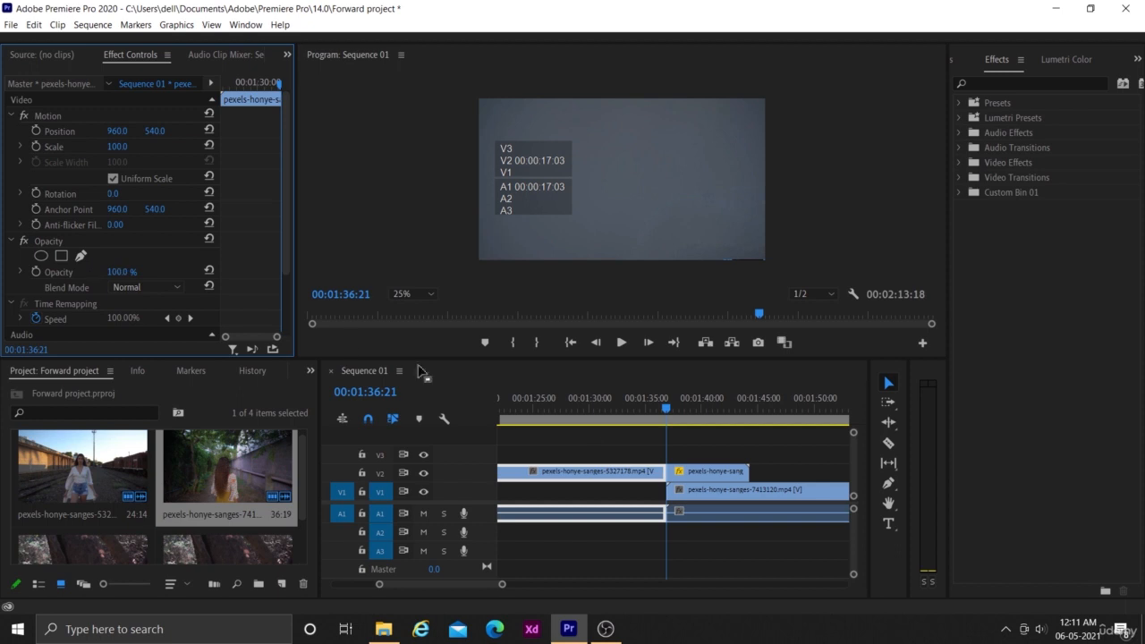
Try to trim the end of the first V2 clip part beside the cut at 00:01:36:21
mouse_move(666, 407)
left_mouse_down()
mouse_move(676, 411)
mouse_move(665, 412)
left_mouse_up()
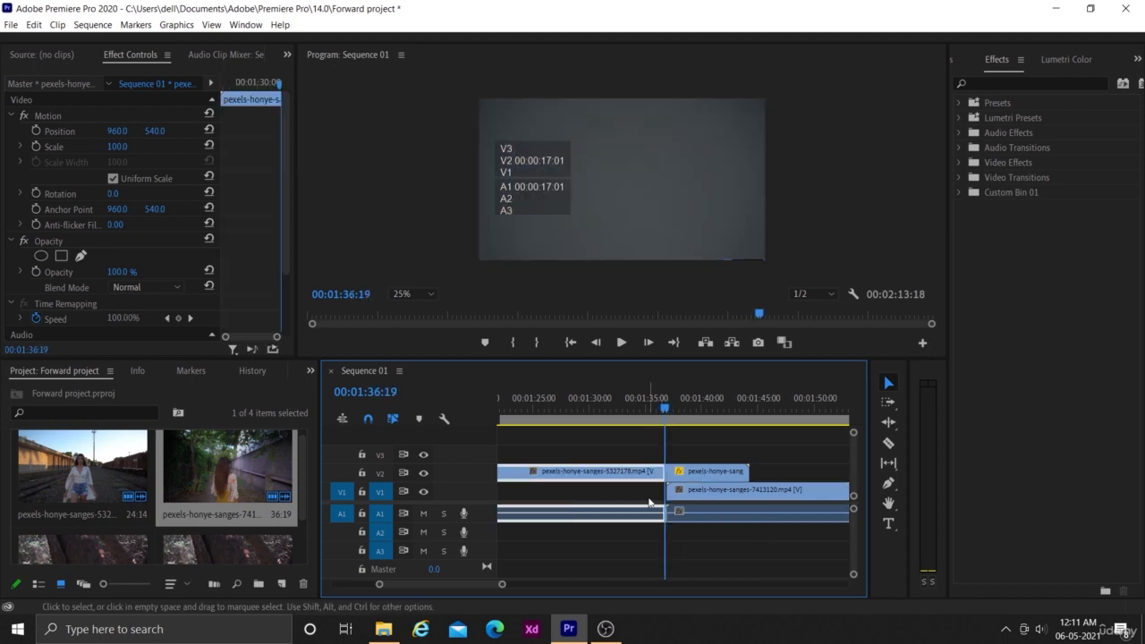
left_click_drag(504, 588, 448, 584)
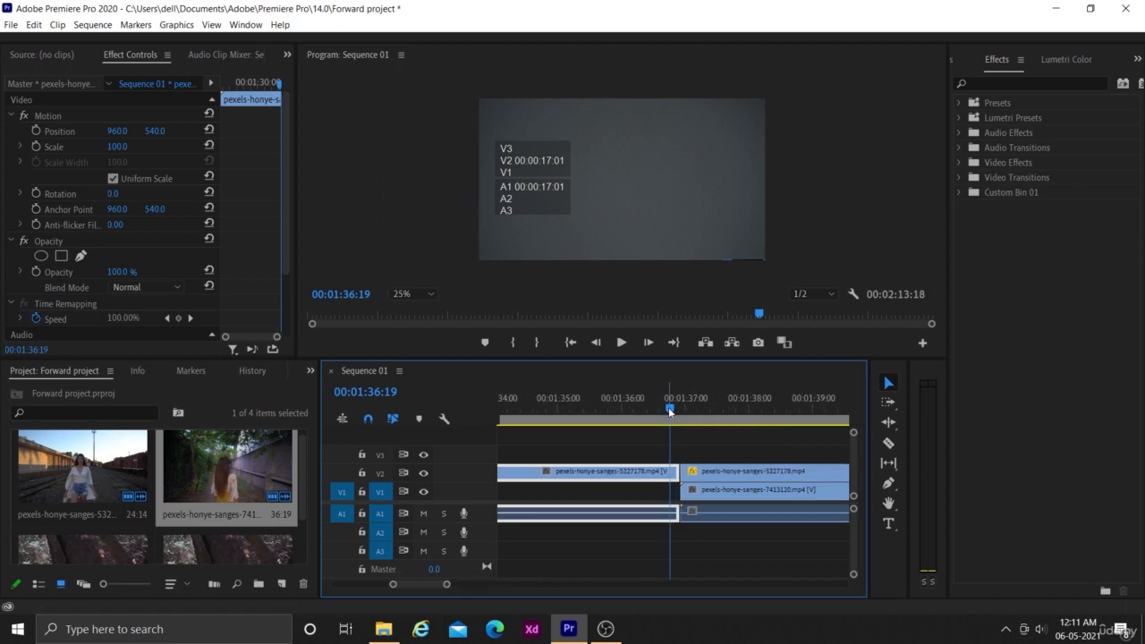
left_click_drag(670, 412, 673, 408)
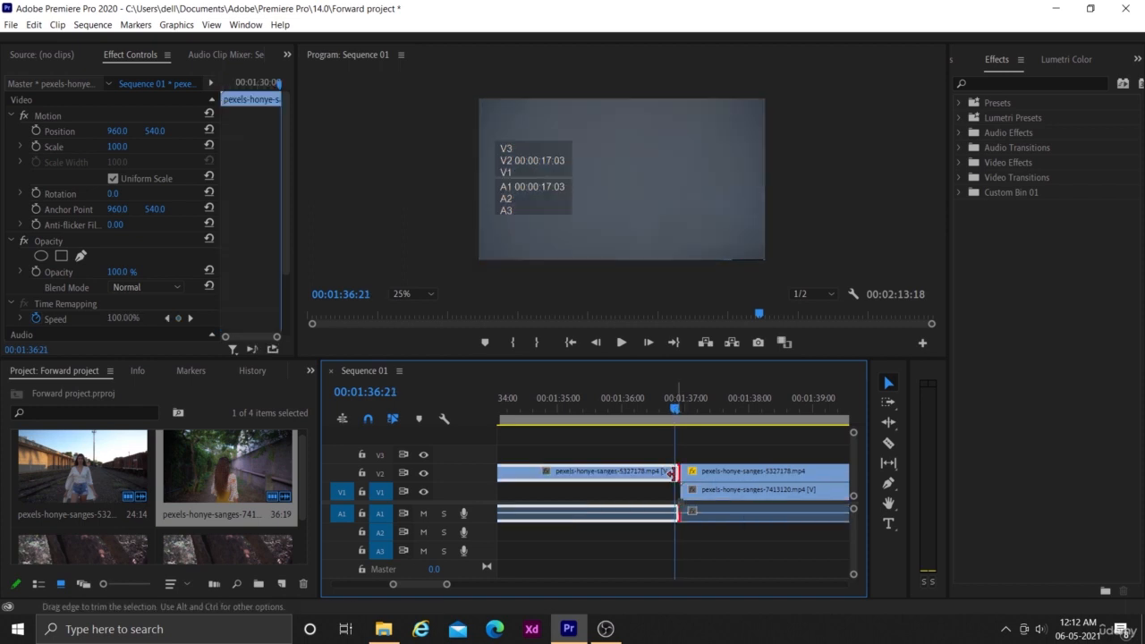
mouse_move(677, 474)
left_mouse_down()
mouse_move(686, 479)
mouse_move(677, 472)
left_mouse_up()
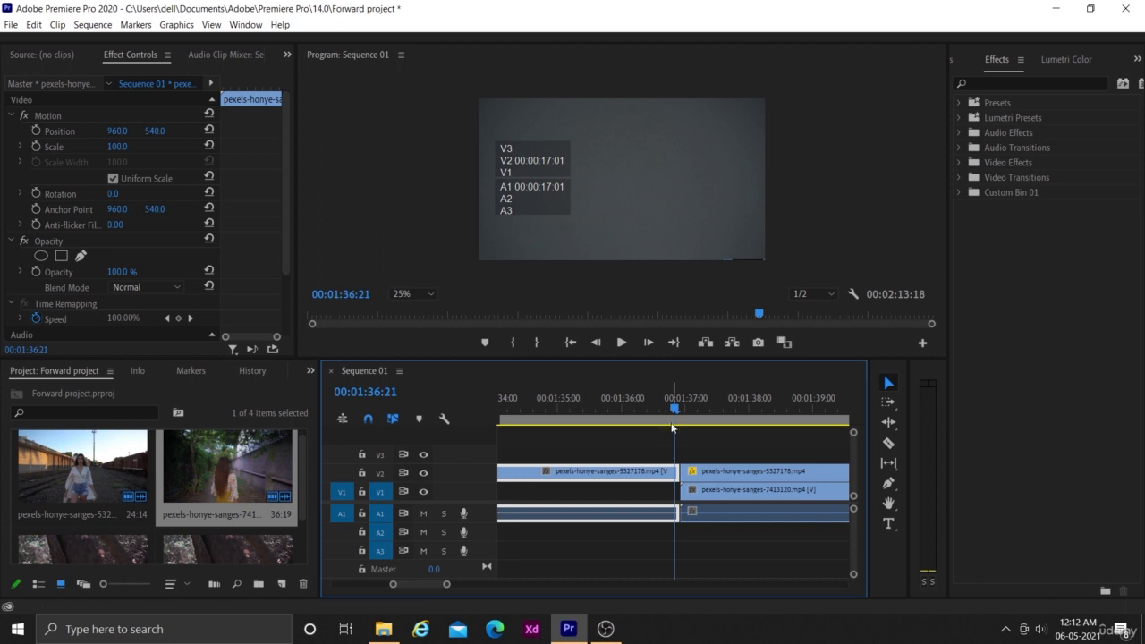
Play the sequence from 00:01:36:00 through the masked transition to check how the garment reveals the next clip
left_click_drag(673, 407, 622, 417)
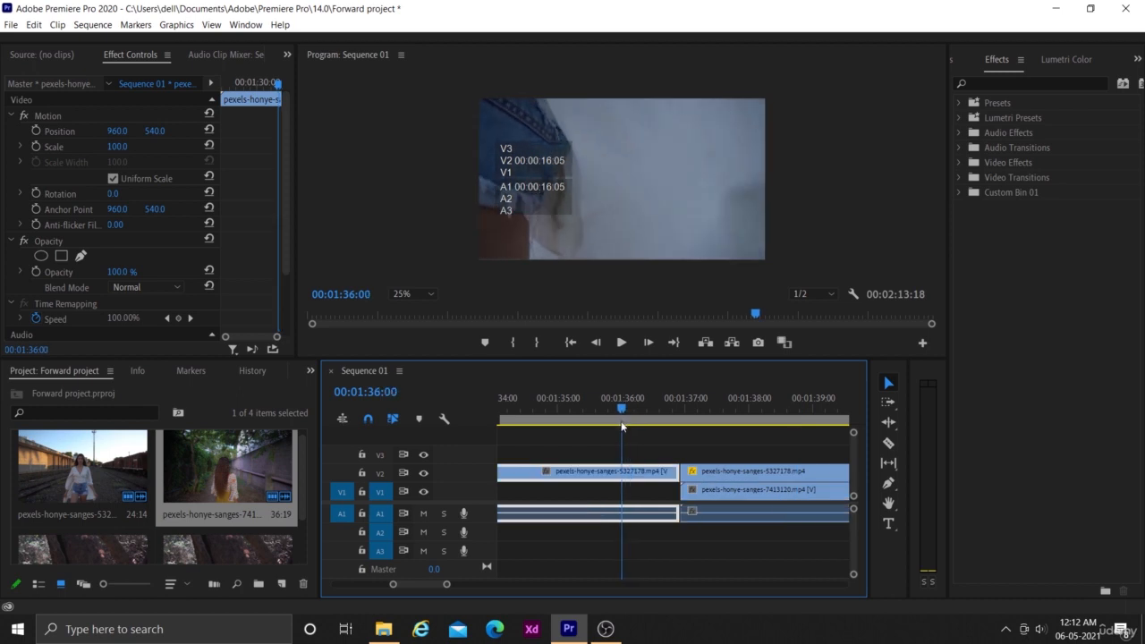
left_click(621, 341)
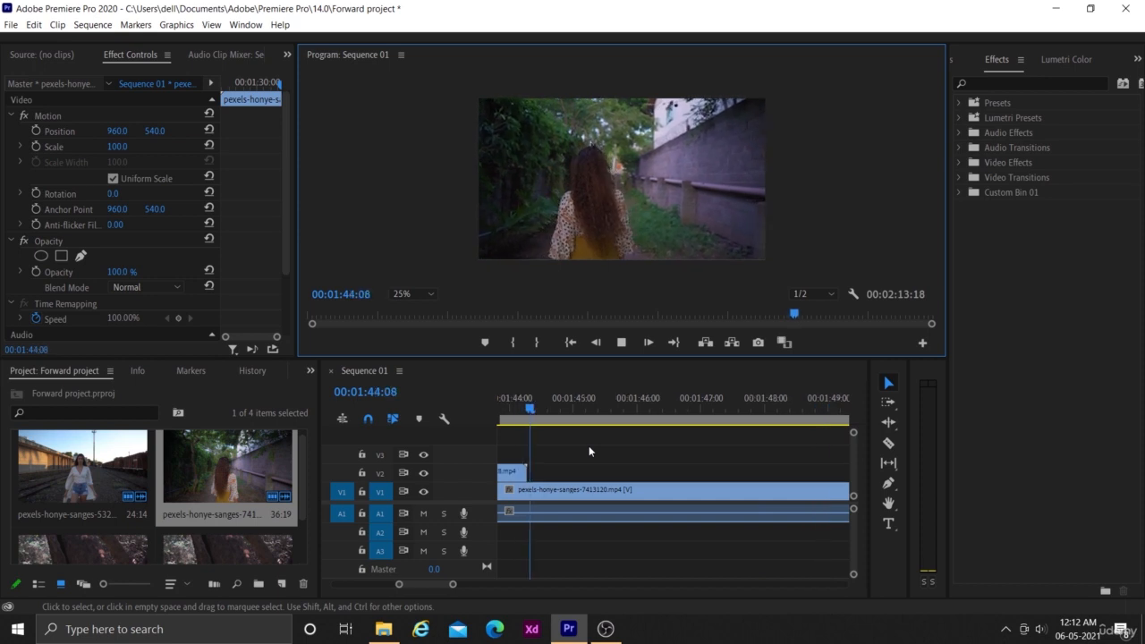
key("space")
scroll(634, 481, "up", 3)
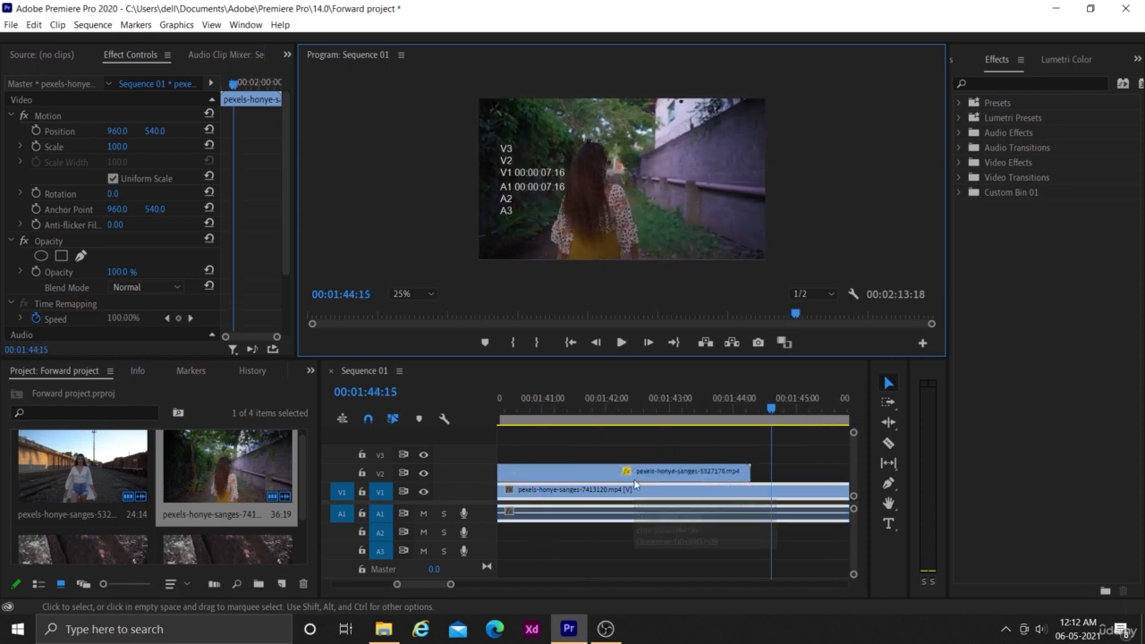
Play the sequence from about 00:01:30 until the masked V2 clip has ended to review the lead-in
left_click_drag(450, 587, 540, 586)
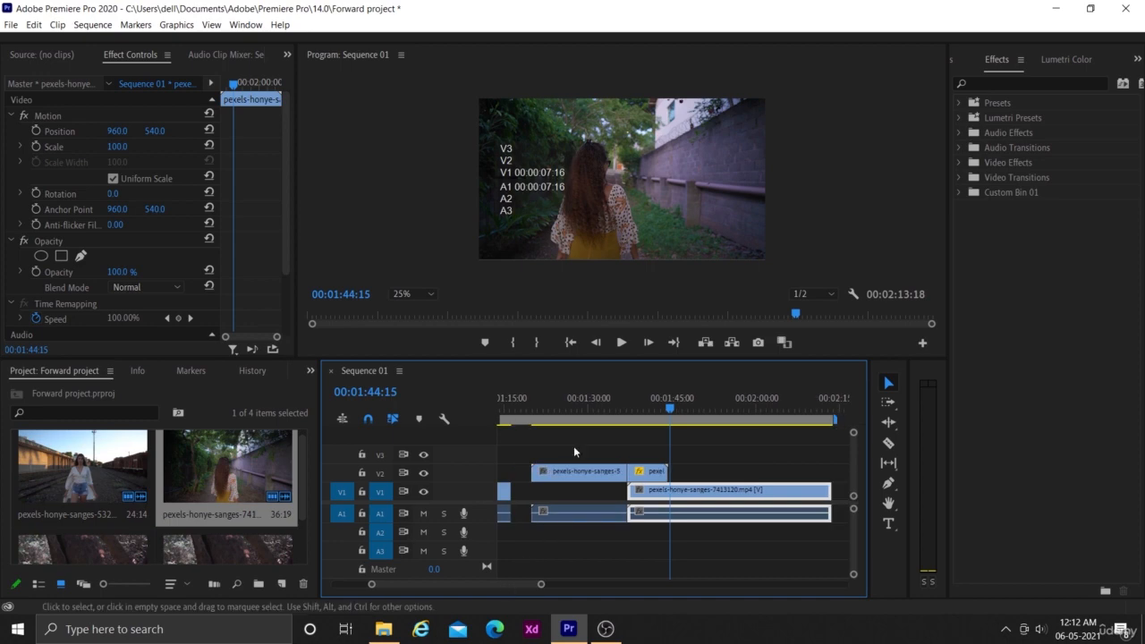
left_click(591, 403)
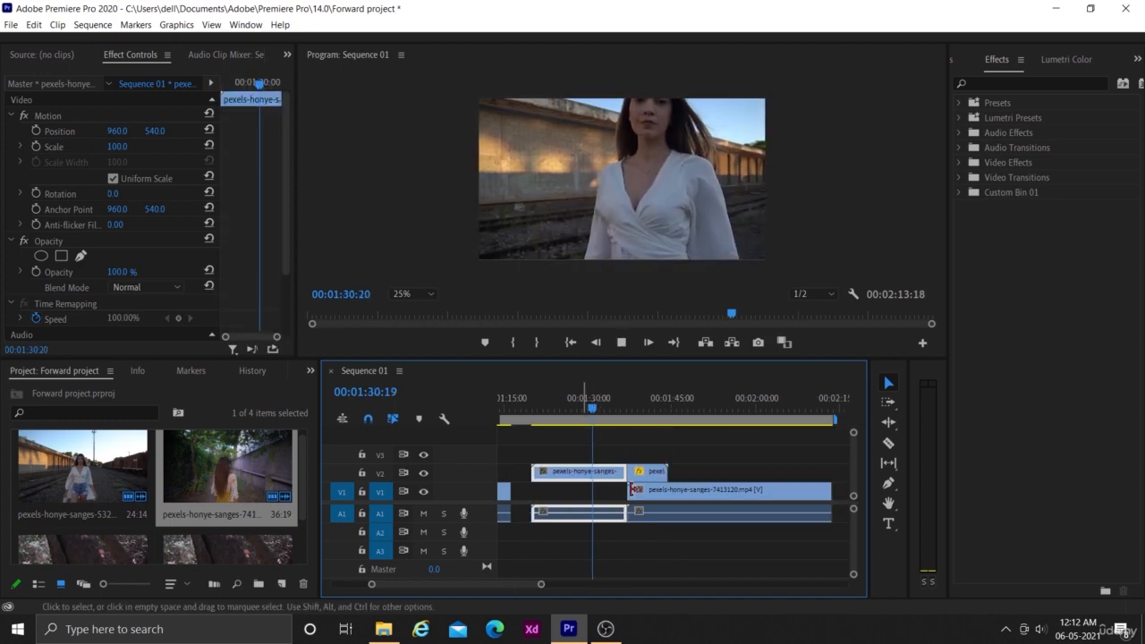
mouse_move(615, 629)
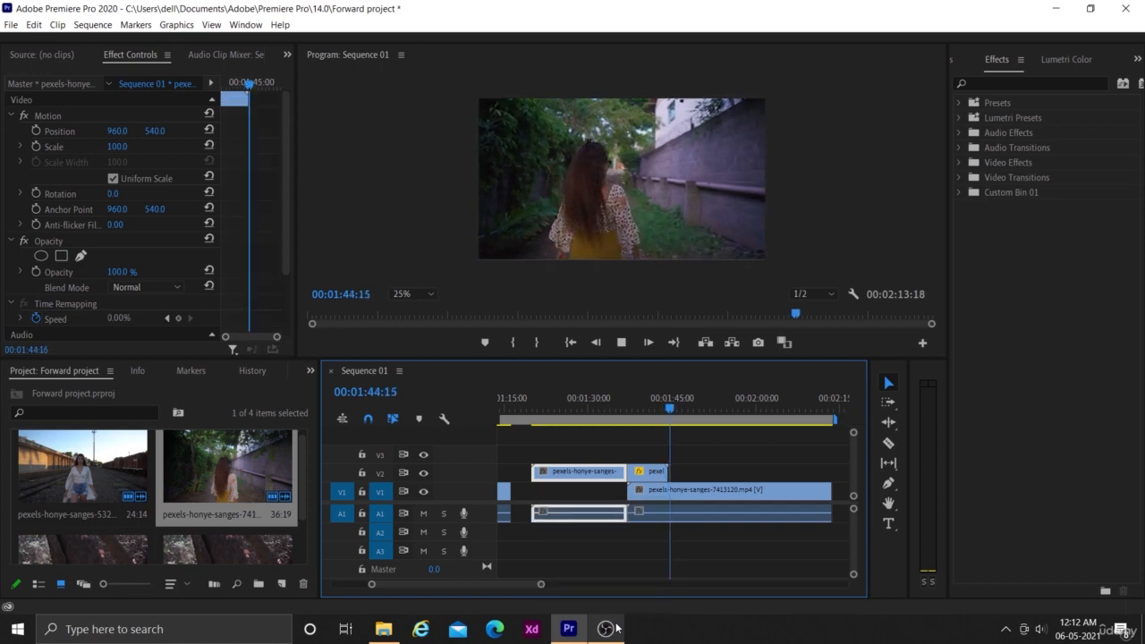
key("space")
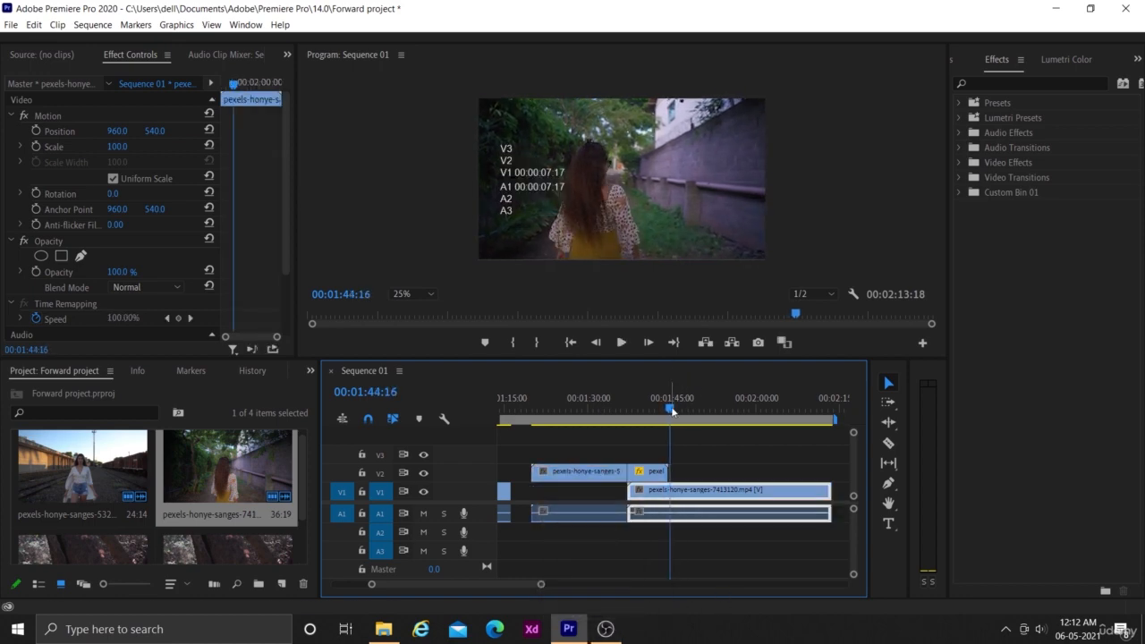
Replay the whole transition from 00:01:26:24 and again from 00:01:22:14 into the alley clip
left_click_drag(672, 409, 575, 416)
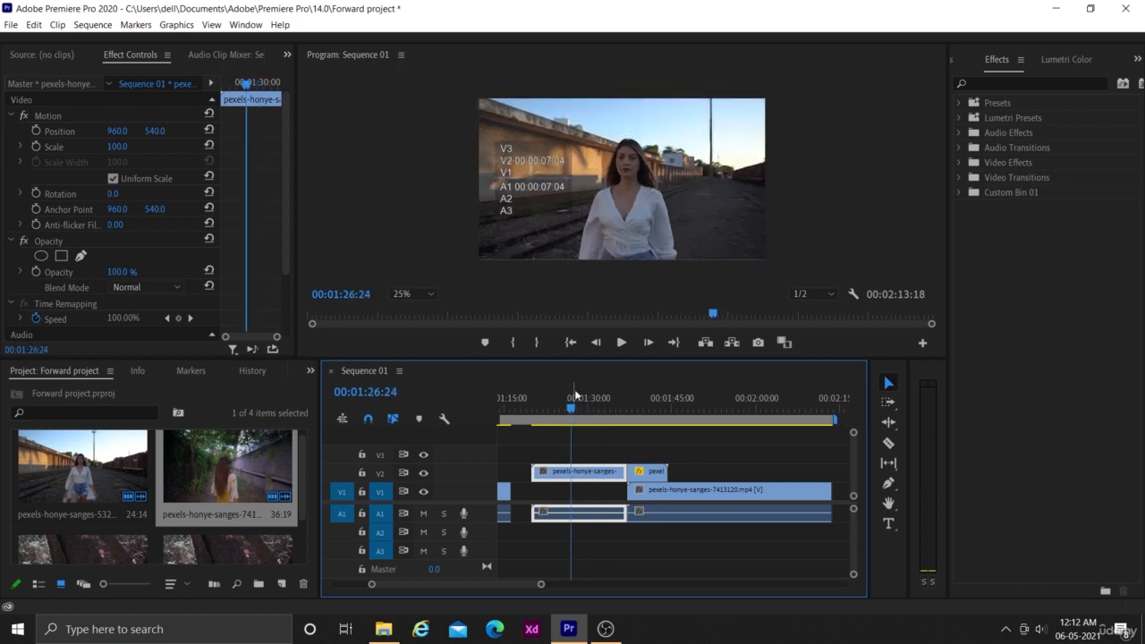
left_click(622, 343)
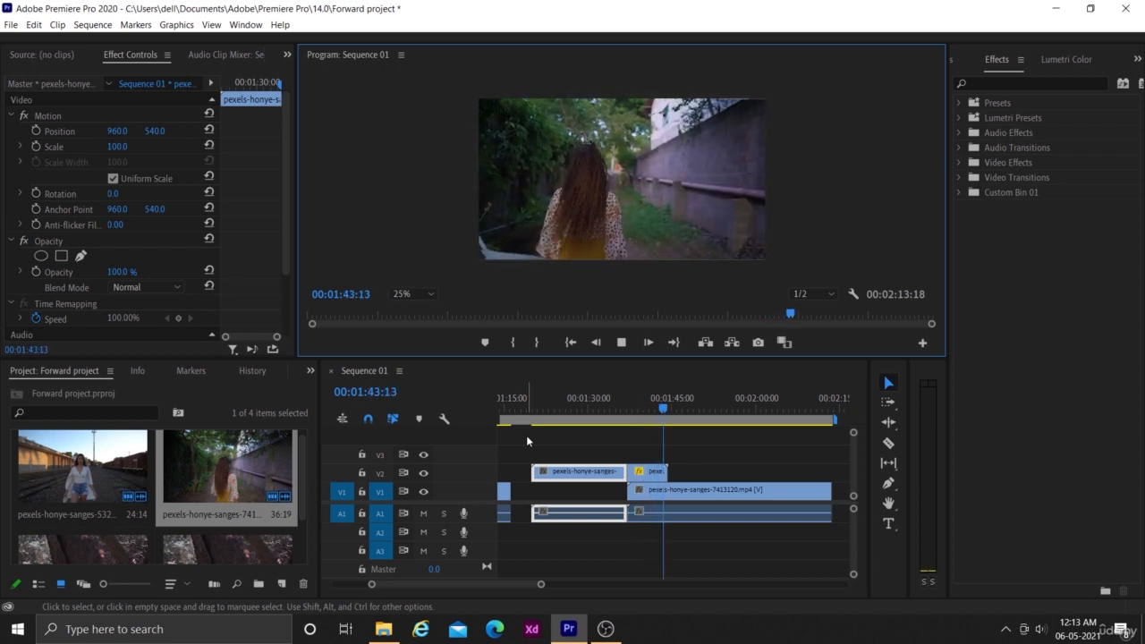
key("space")
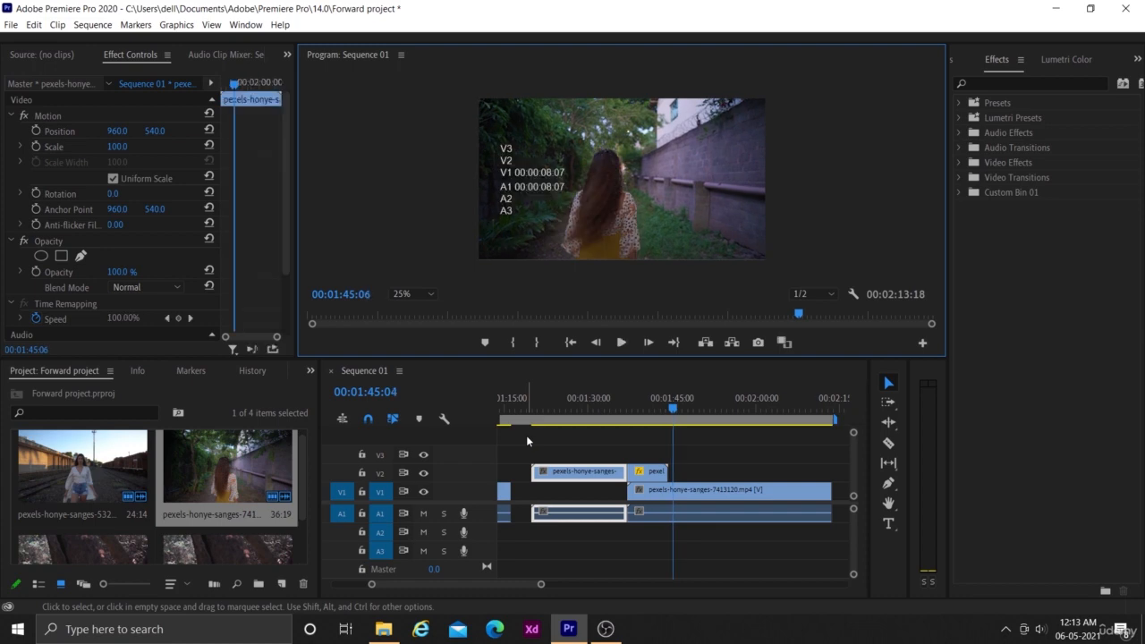
left_click_drag(672, 409, 546, 419)
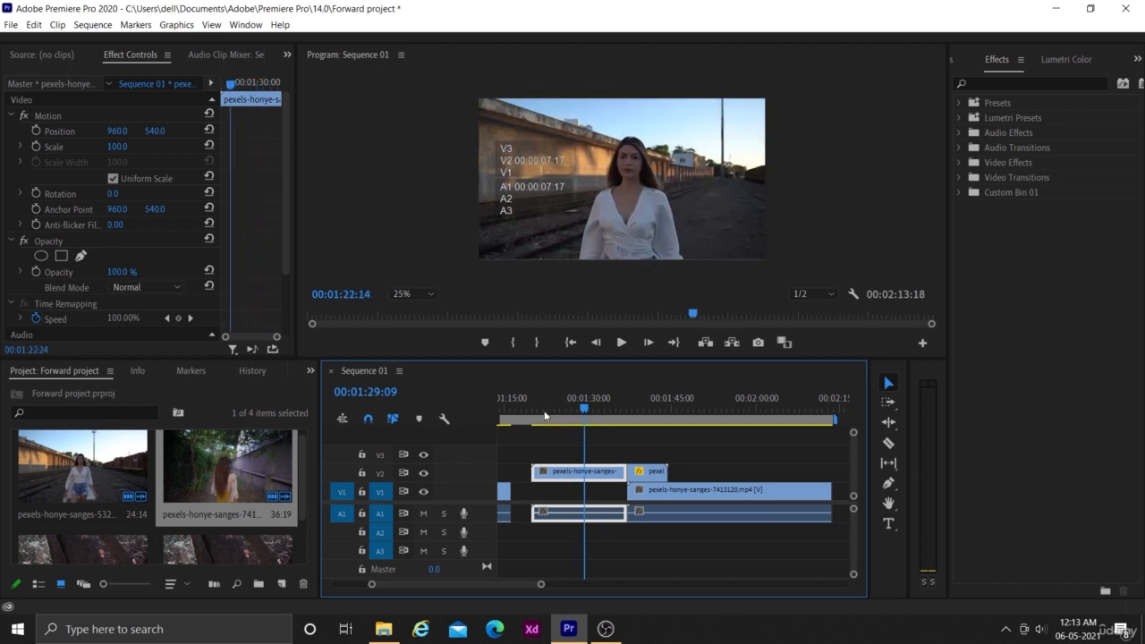
left_click(621, 343)
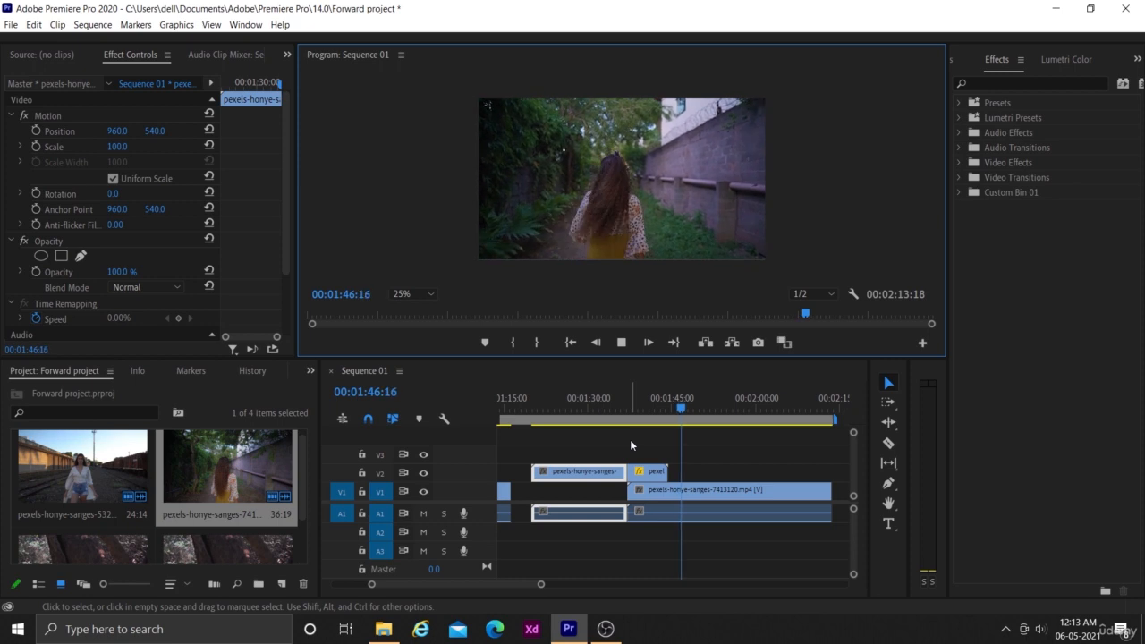
key("space")
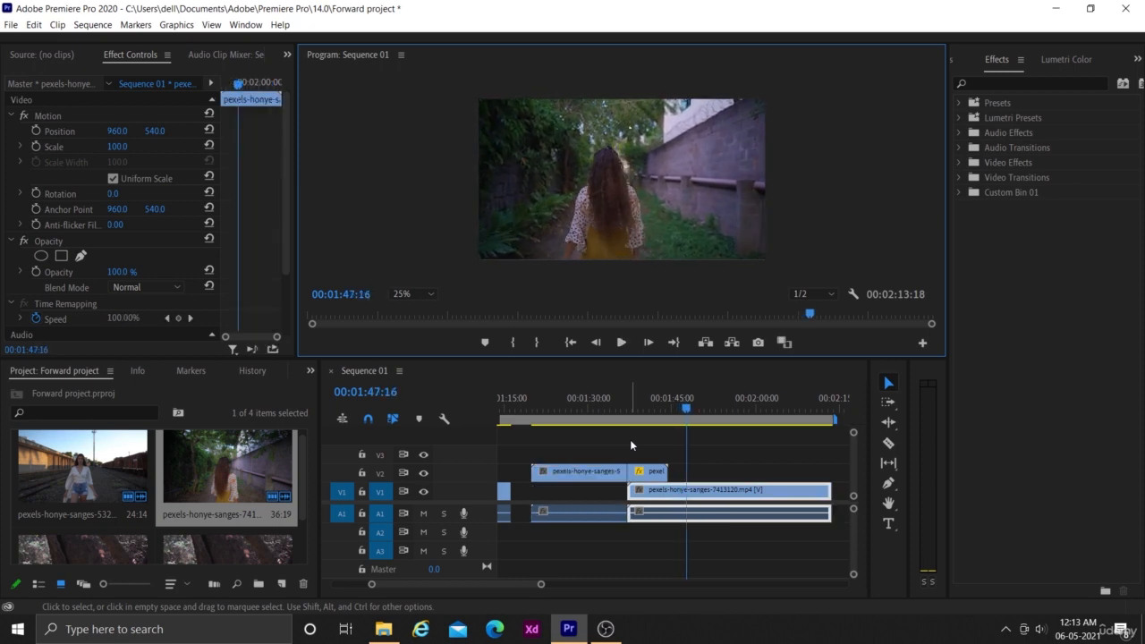